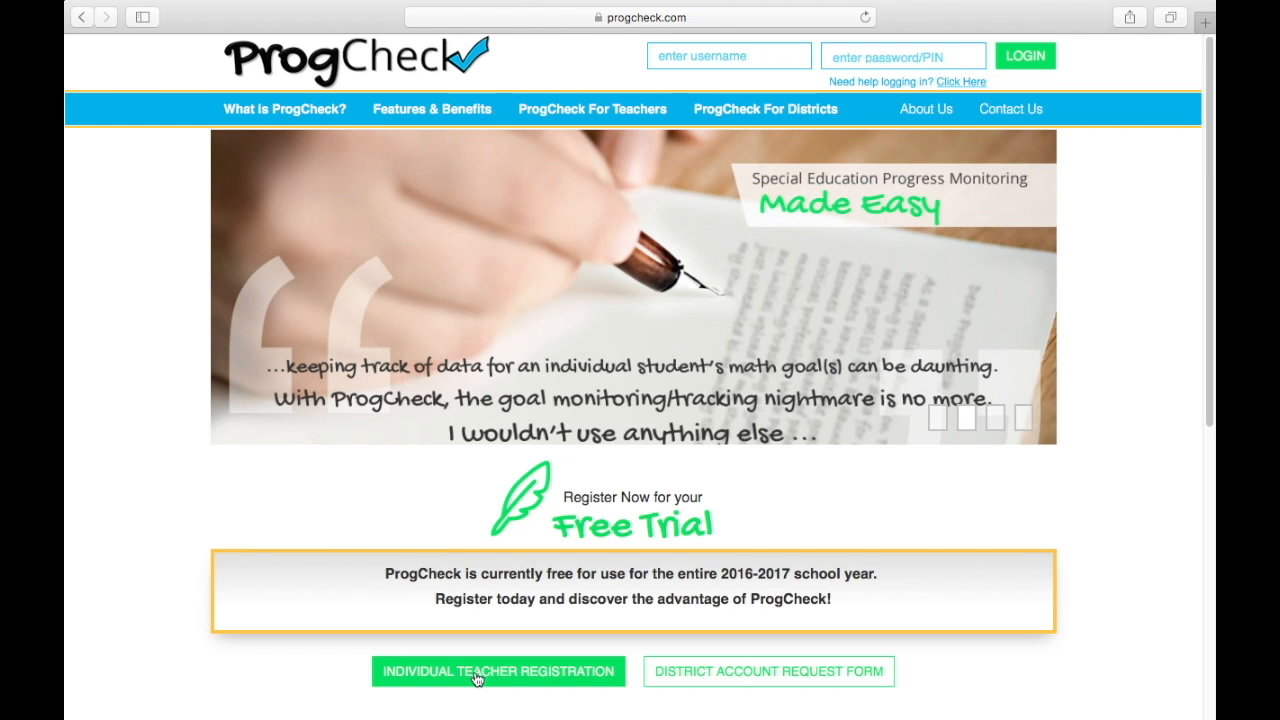
- Start an individual teacher registration and enter the teacher's name, e-mail and password twice
click(566, 108)
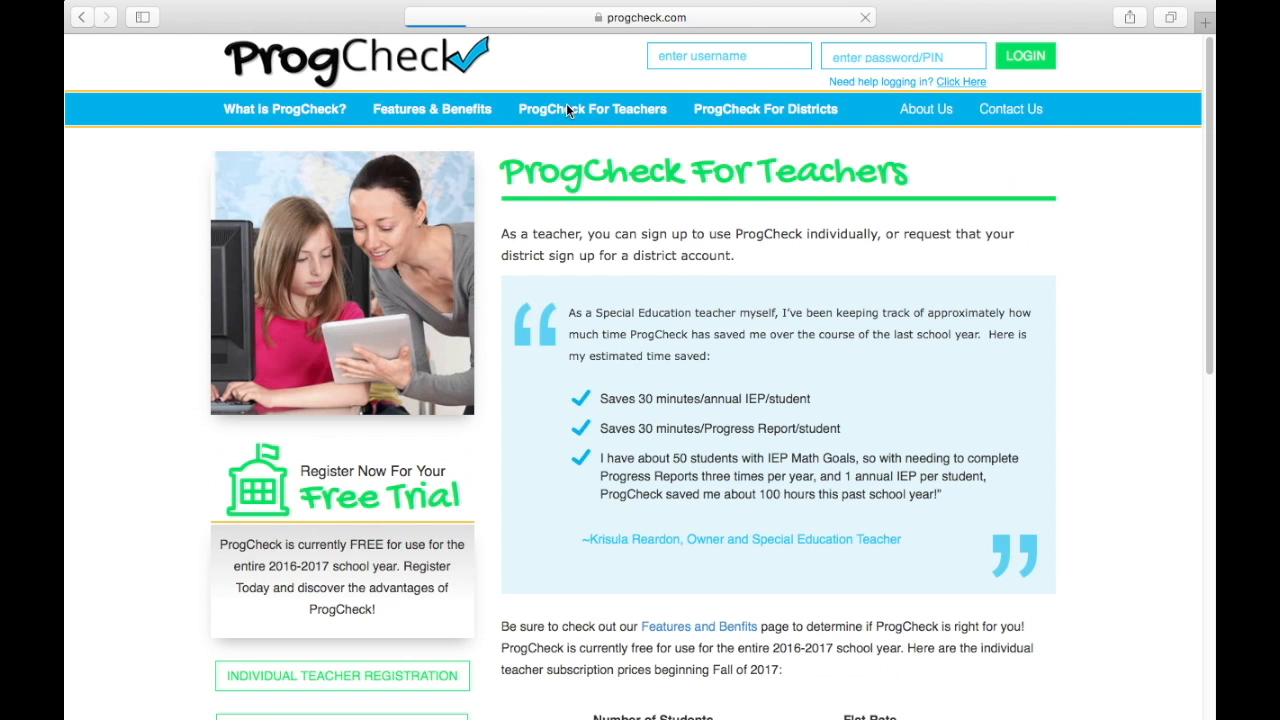
click(407, 678)
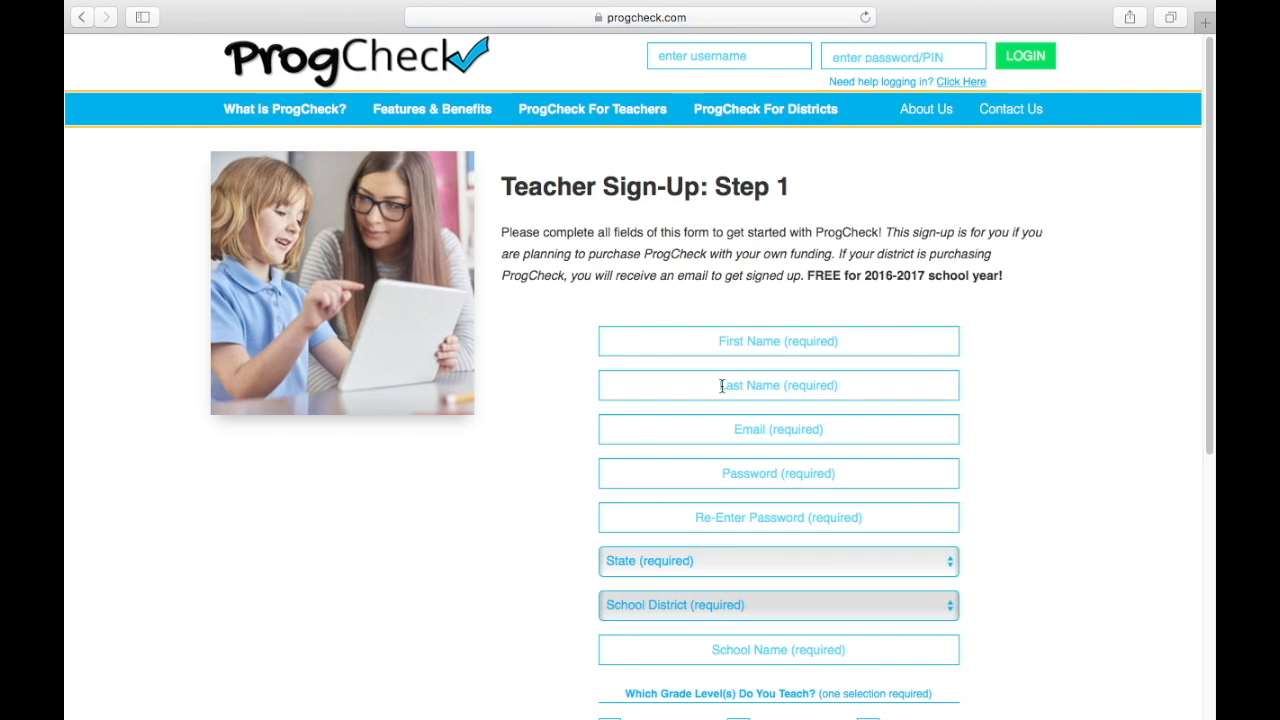
click(739, 342)
text(Jane)
key(Tab)
text(Smith)
key(Tab)
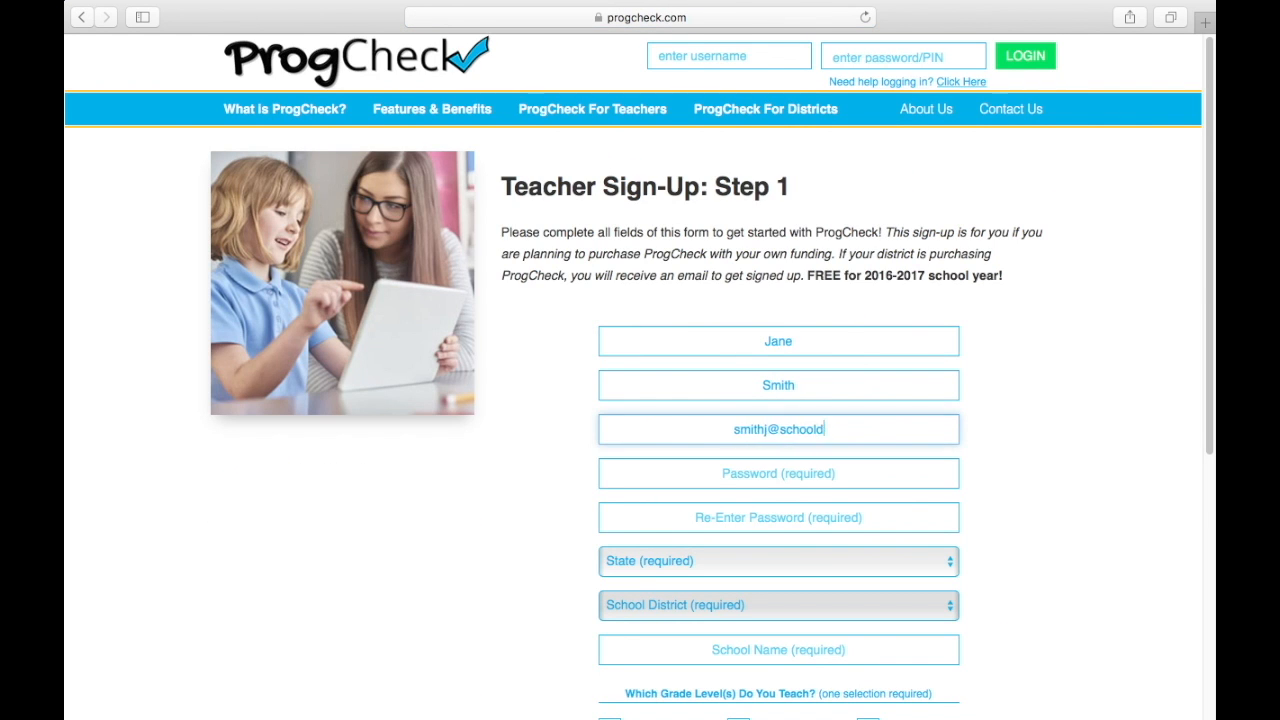
key(Tab)
text(password1234)
key(Tab)
text(password1234)
- Set state WA, district Almira School District and school name Almira School
click(840, 561)
scroll(840, 646, down, 10)
click(840, 686)
scroll(1106, 518, down, 3)
click(828, 484)
click(826, 540)
click(860, 537)
text(Almira School)
- Tick Elementary, Middle School, Math, Social Skills and Organization, accept the Terms, and submit
scroll(829, 686, down, 3)
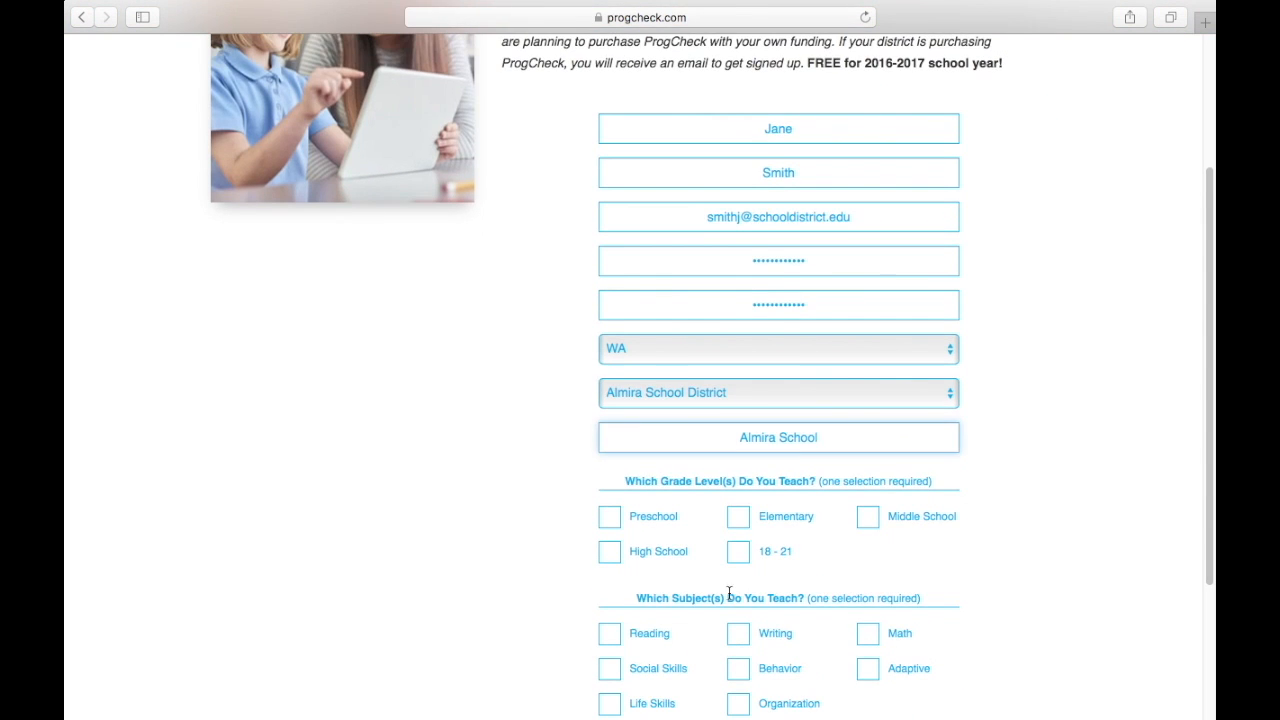
click(740, 444)
click(868, 444)
scroll(935, 562, down, 1)
click(868, 561)
click(738, 631)
click(609, 596)
scroll(700, 560, down, 3)
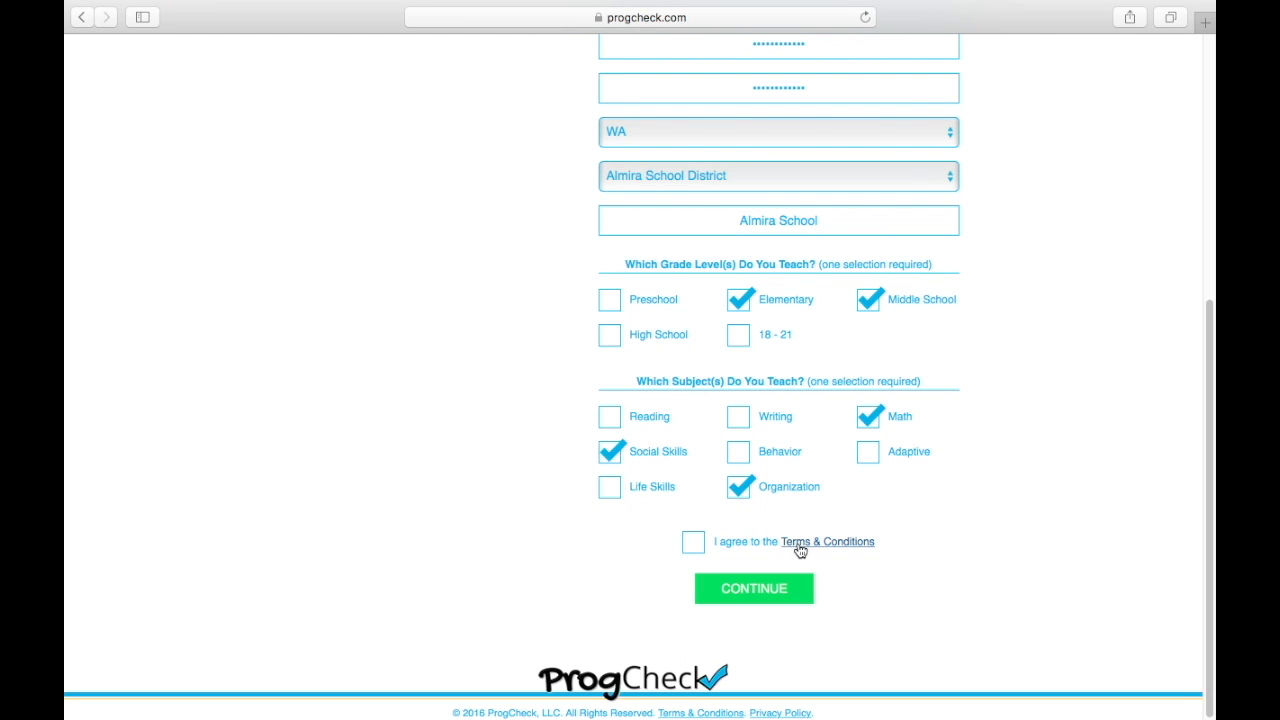
click(694, 545)
click(726, 590)
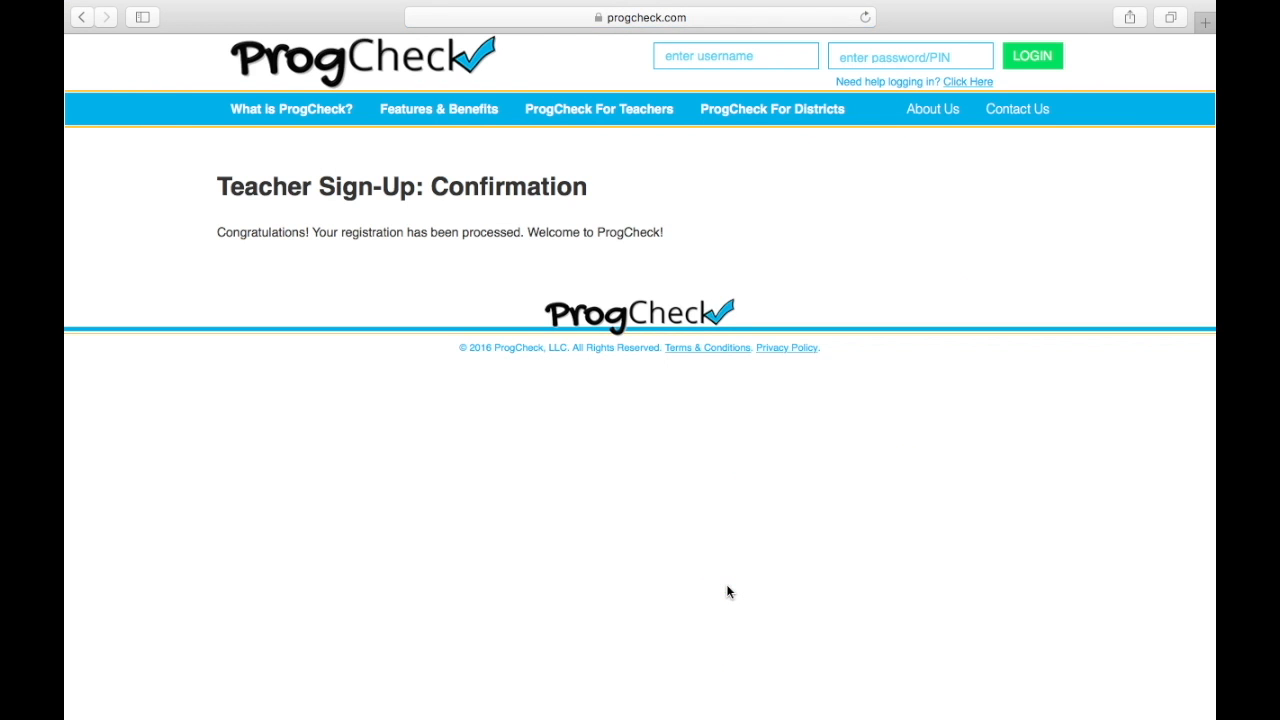
- Log in with the new teacher account's e-mail username and password
click(681, 54)
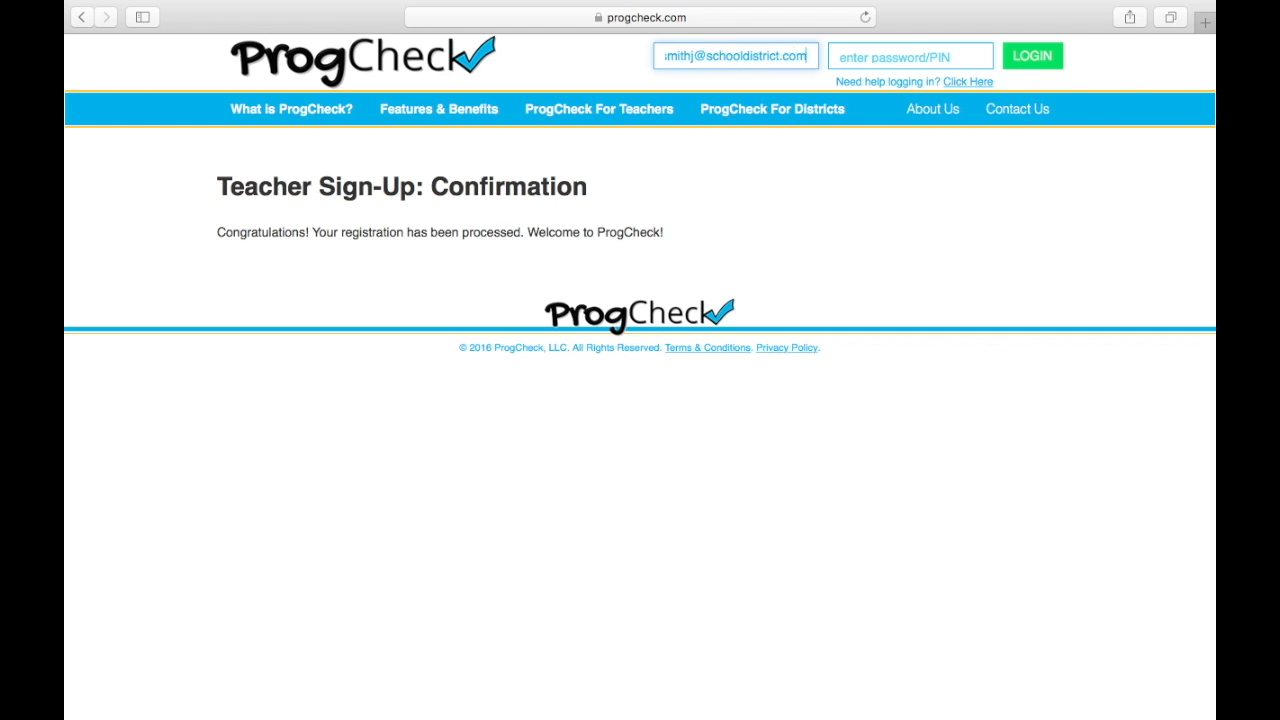
key(Tab)
text(********)
key(Return)
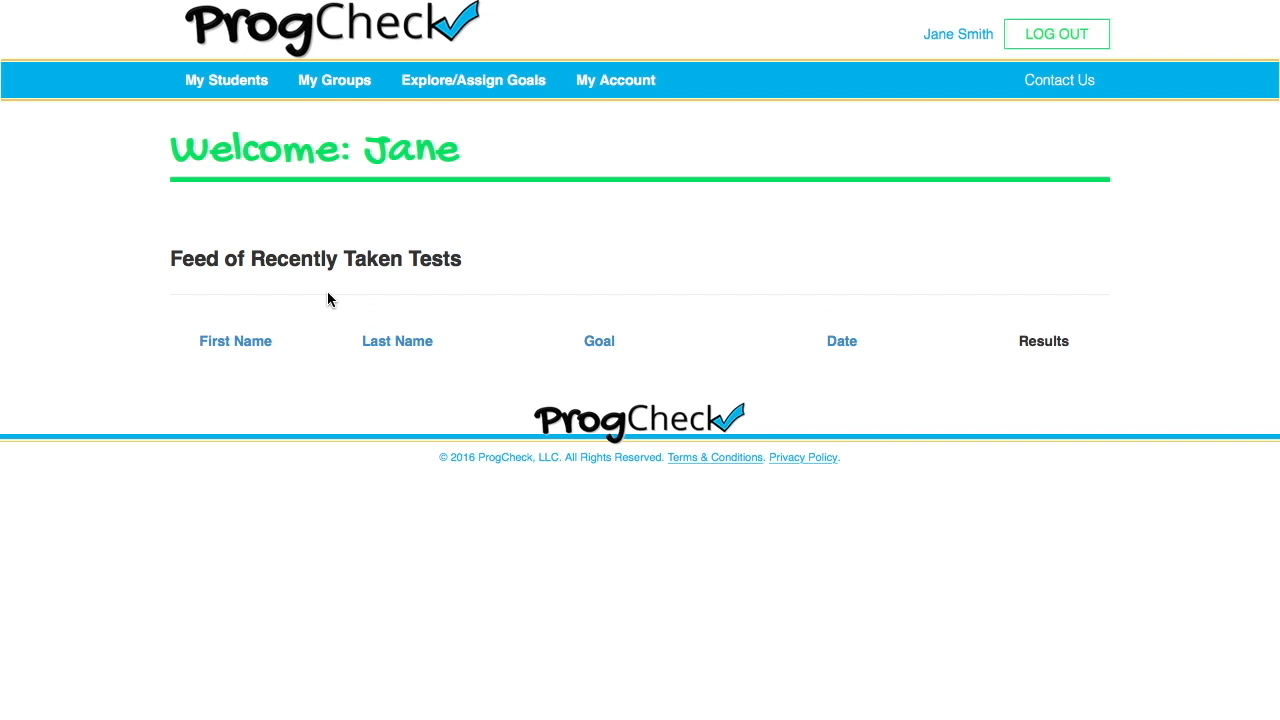
- On My Groups, create a group named 'Math Group 1'
click(332, 95)
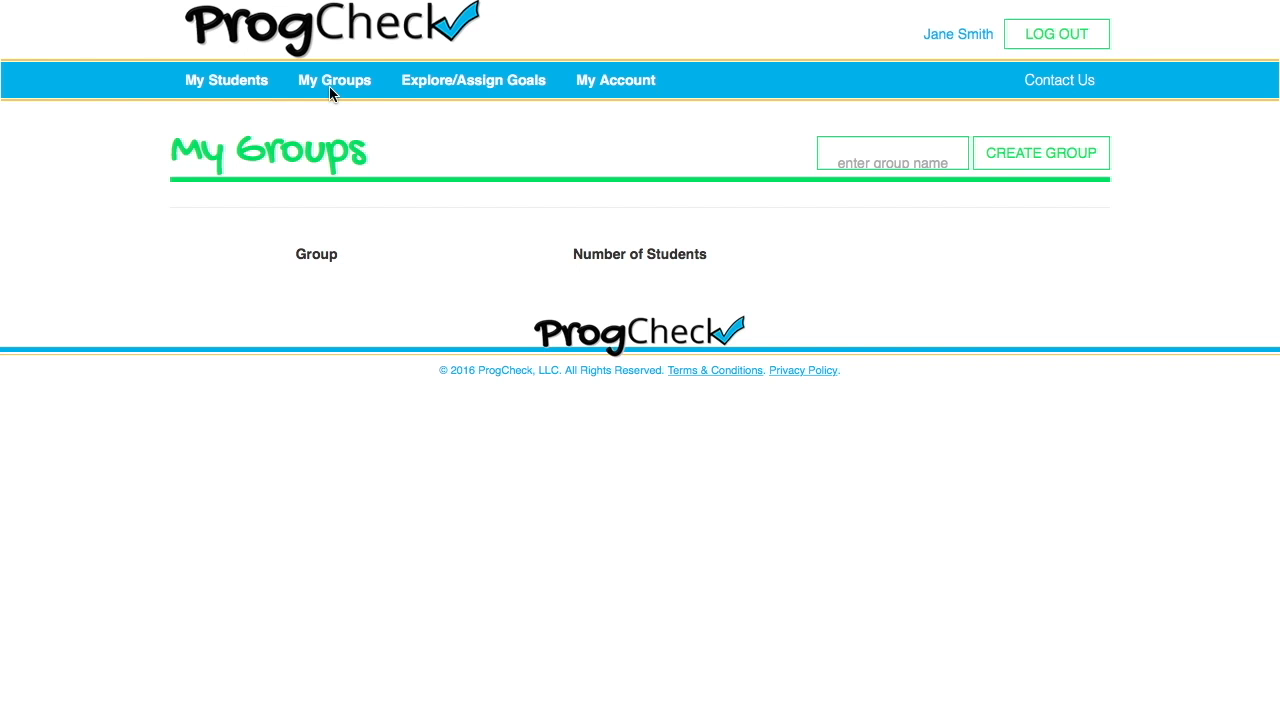
click(857, 156)
text(Math Group)
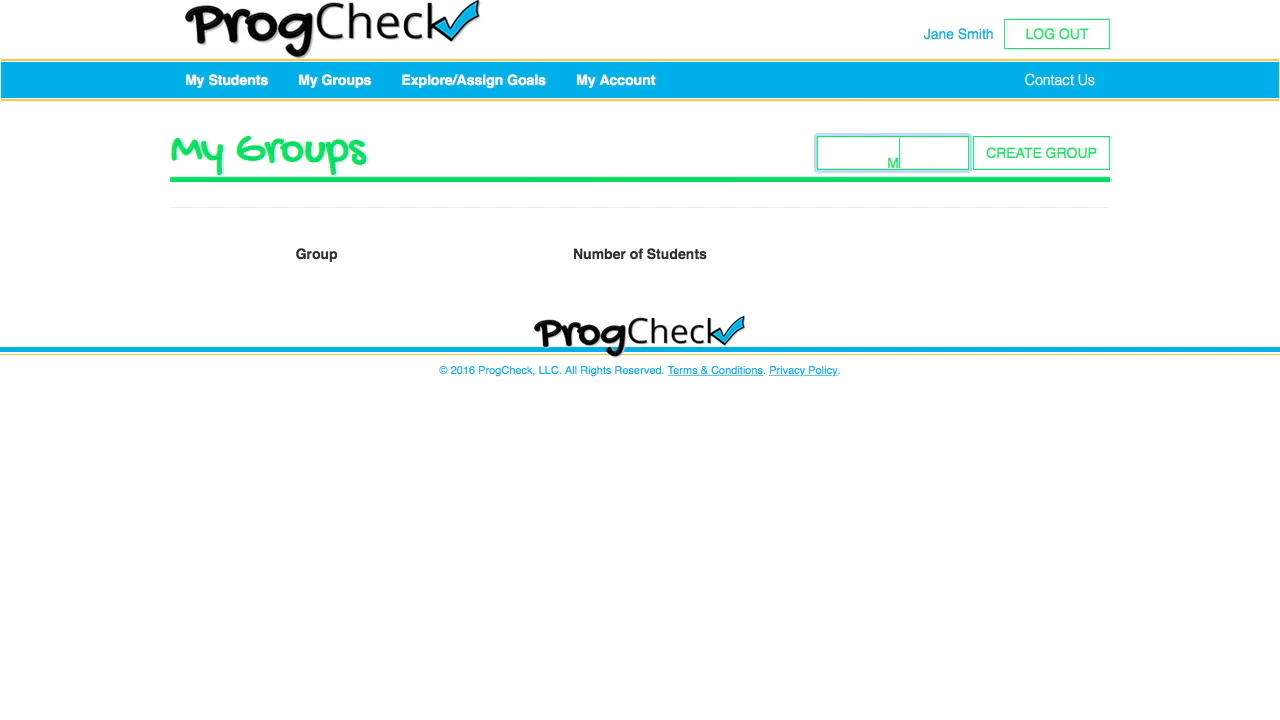
text( 1)
click(1037, 149)
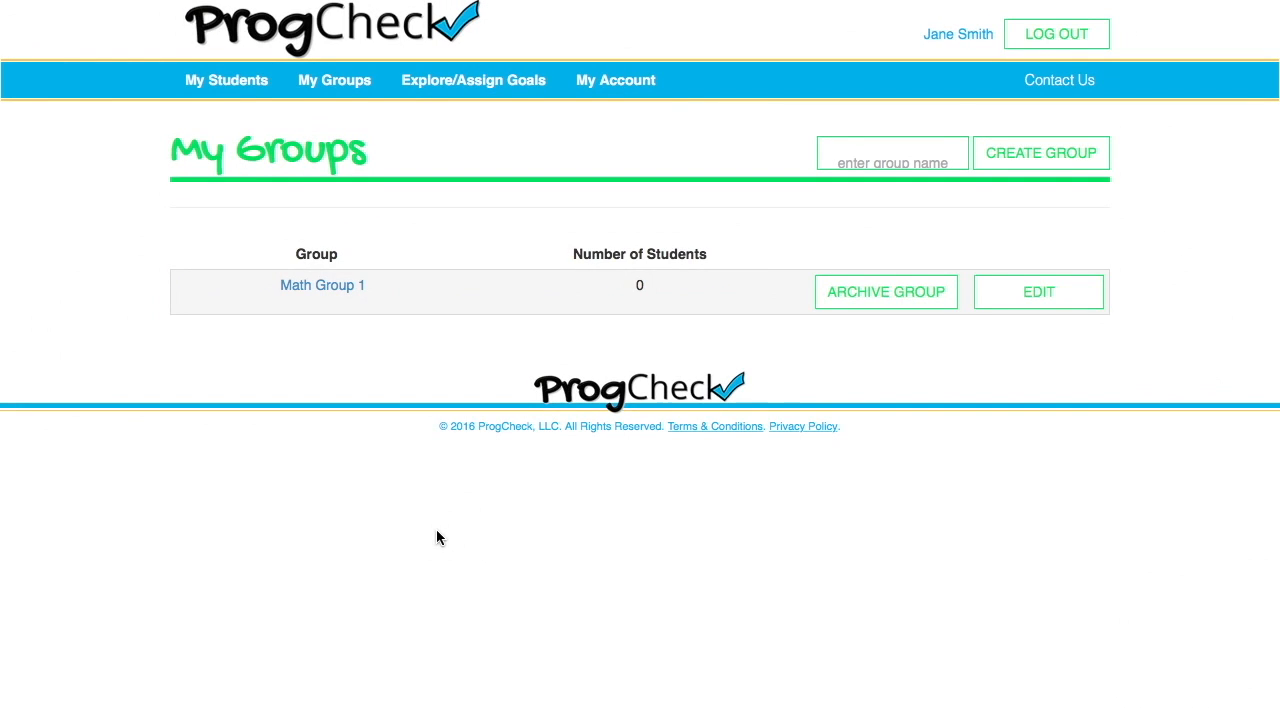
- Open the new-student form and enter the student's first name, last name and date of birth
click(257, 87)
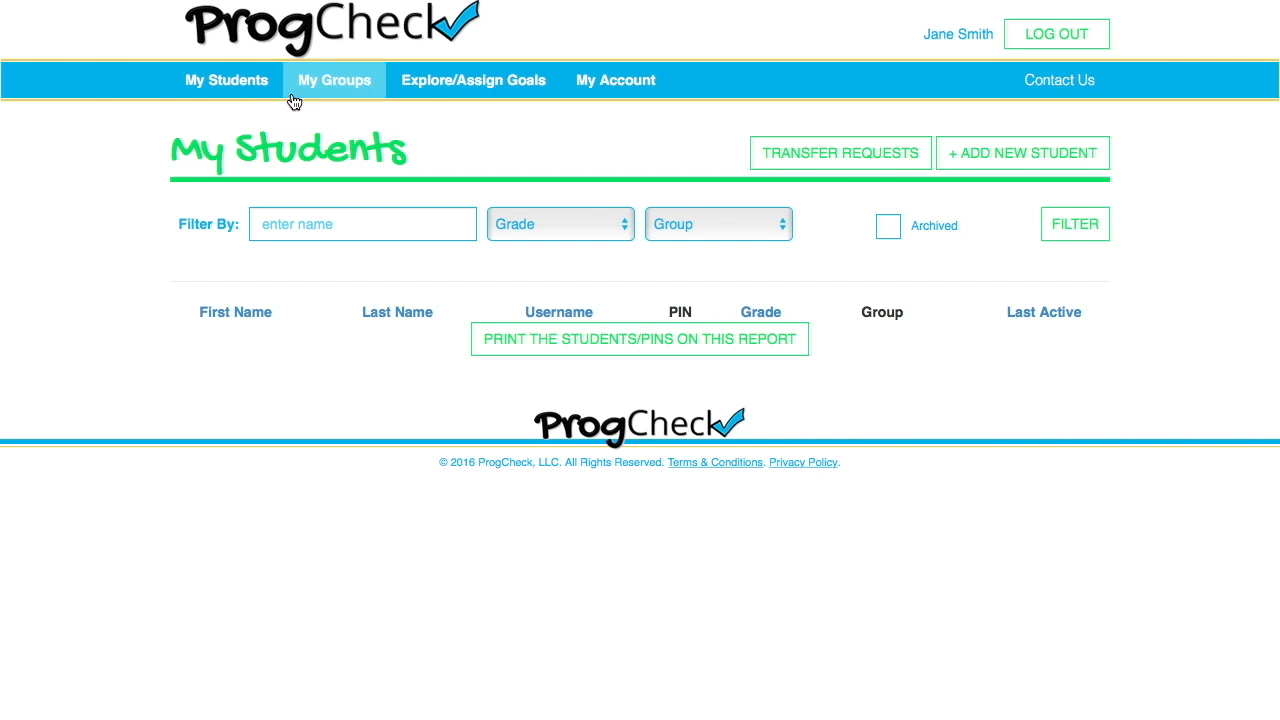
click(980, 156)
click(815, 216)
key(Tab)
key(Tab)
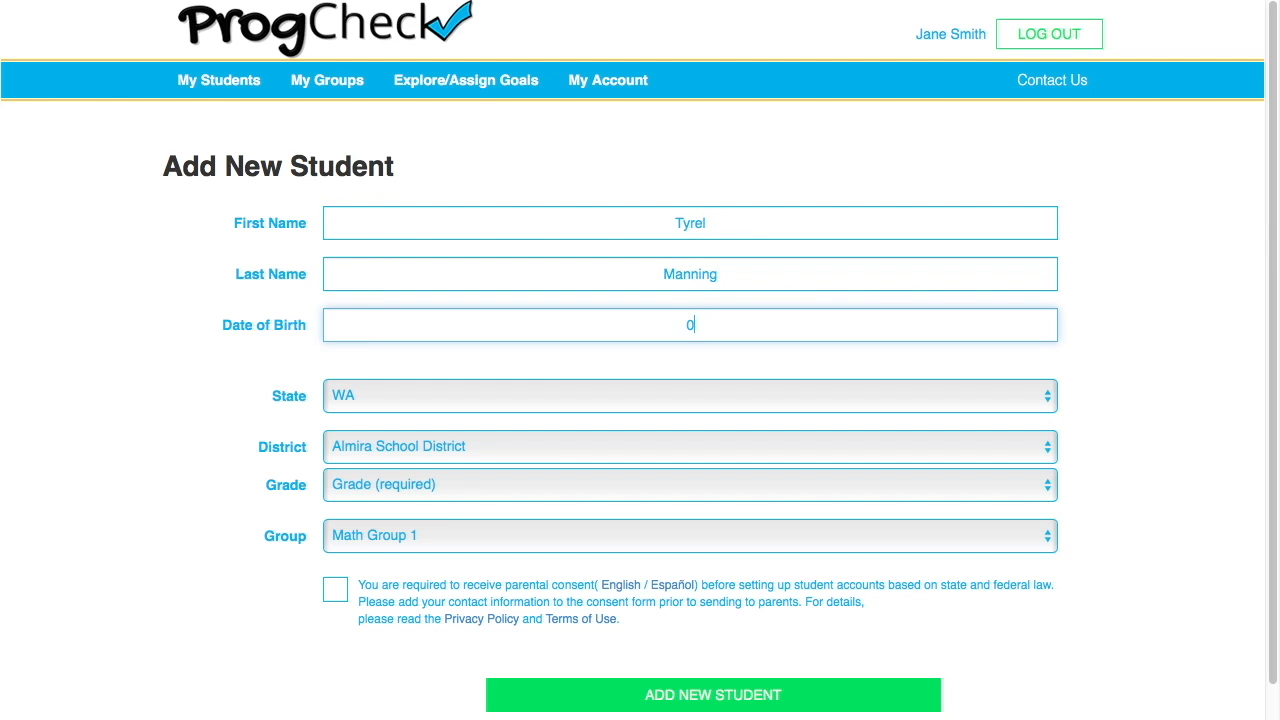
text(07/08/2005)
key(Tab)
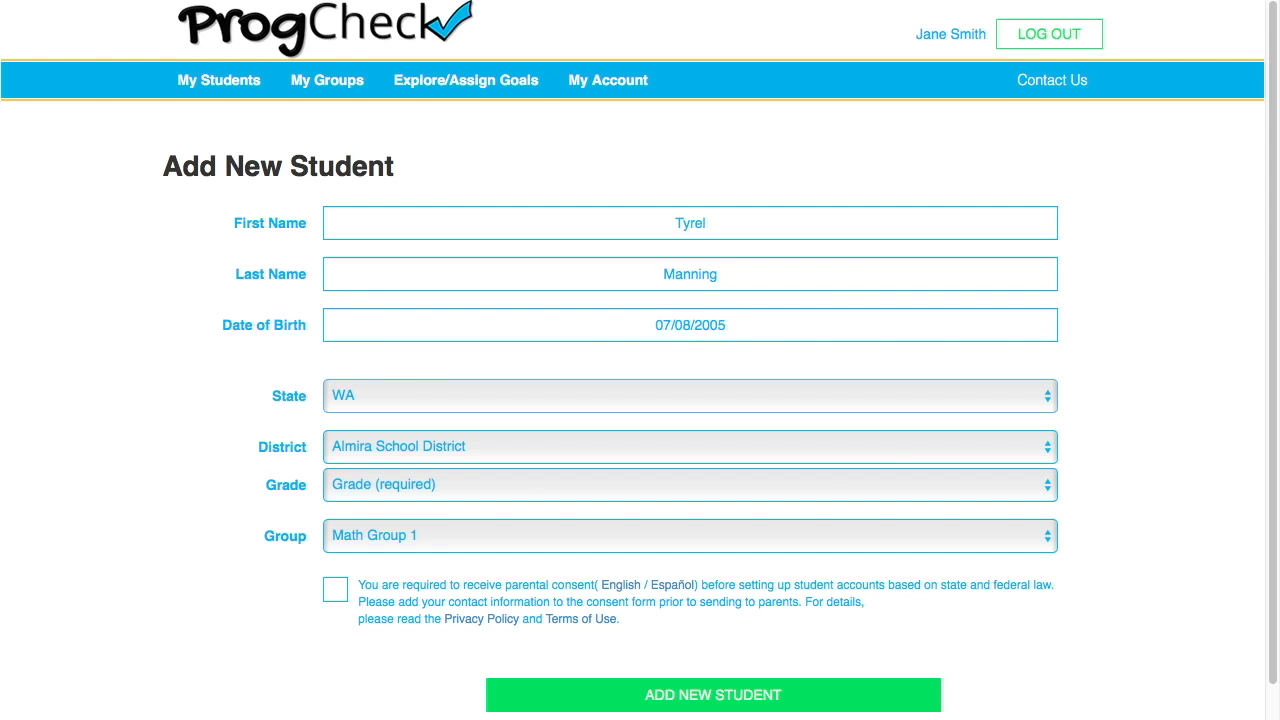
- Set the student's grade to 7, confirm parental consent, and save the student
click(814, 480)
click(790, 646)
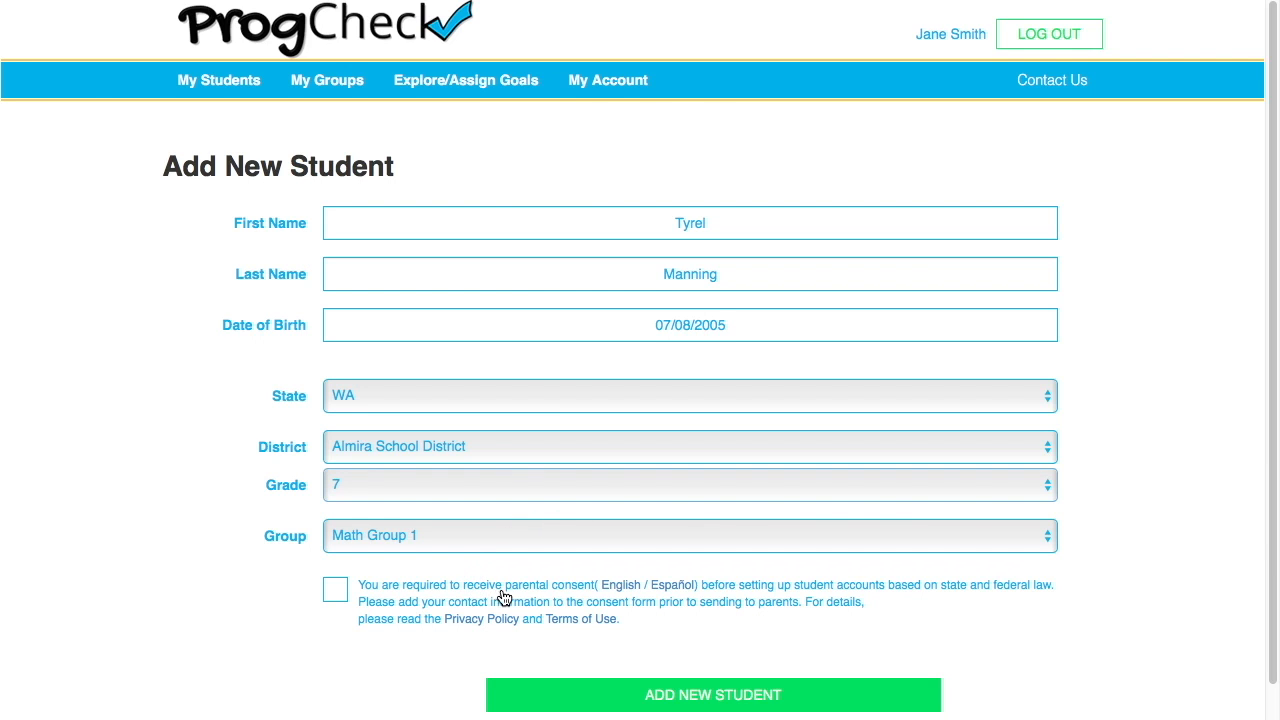
drag(505, 587, 604, 592)
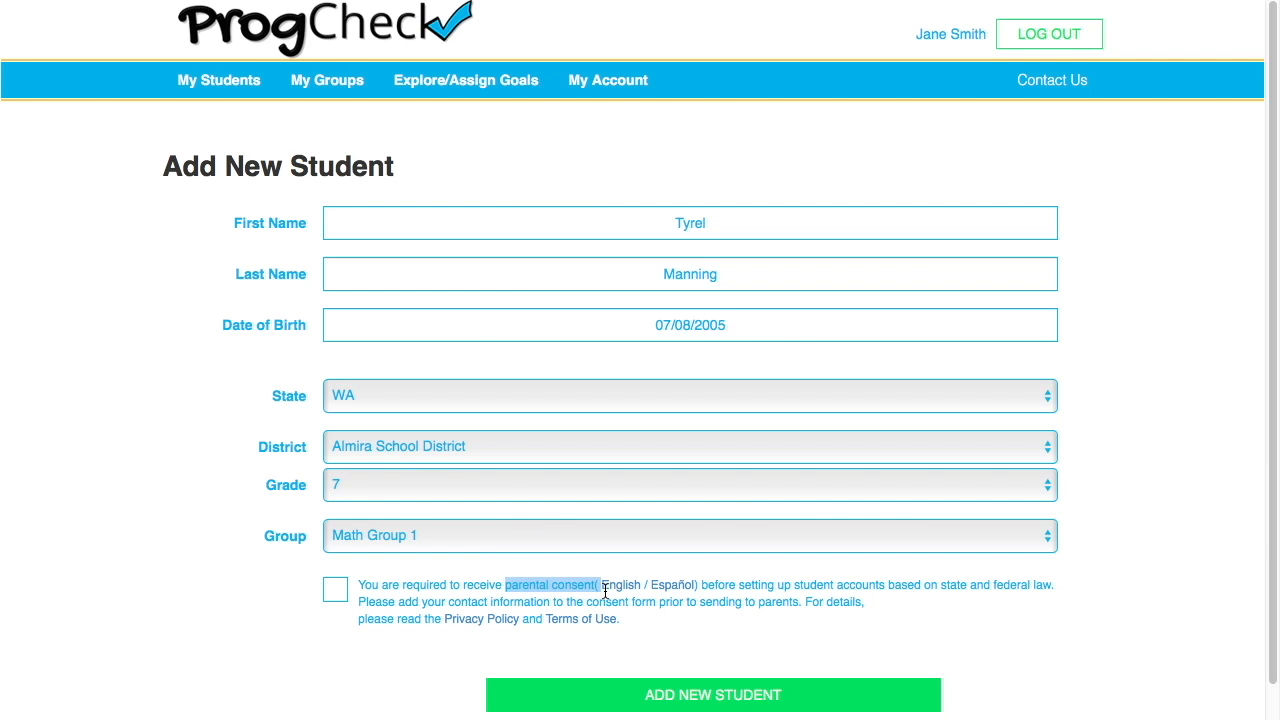
click(494, 600)
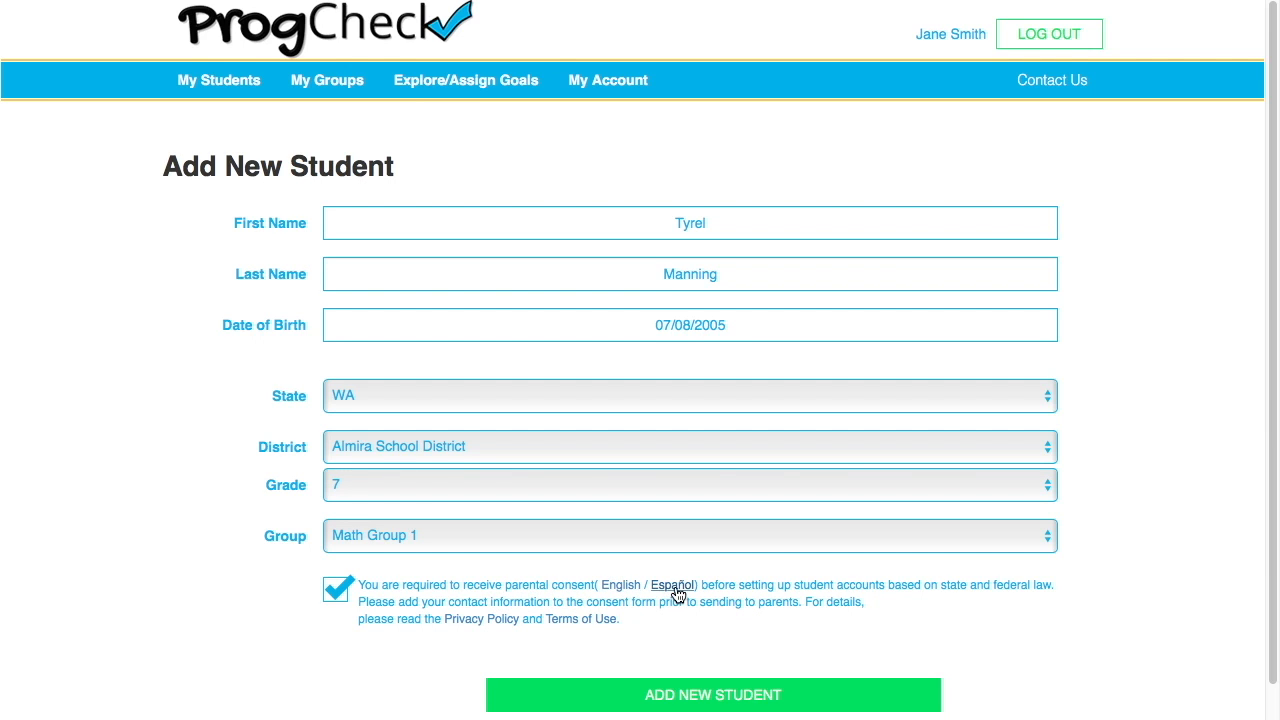
double_click(342, 588)
click(364, 649)
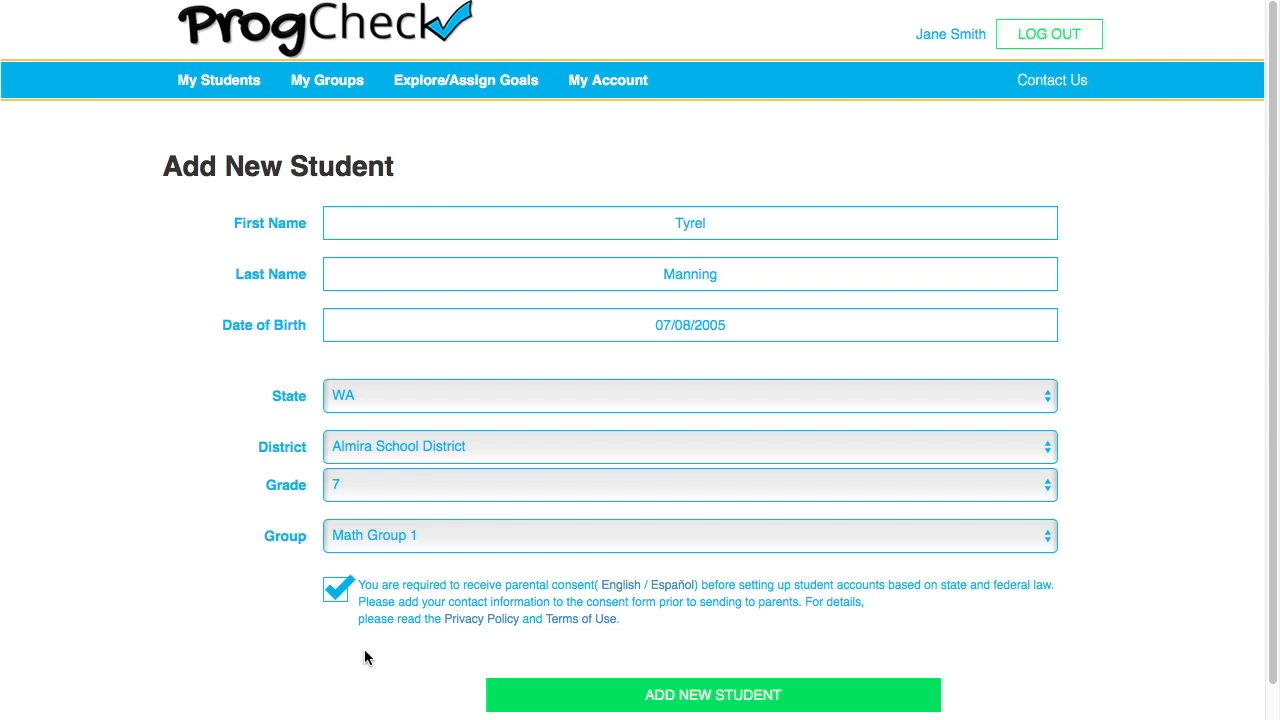
click(524, 695)
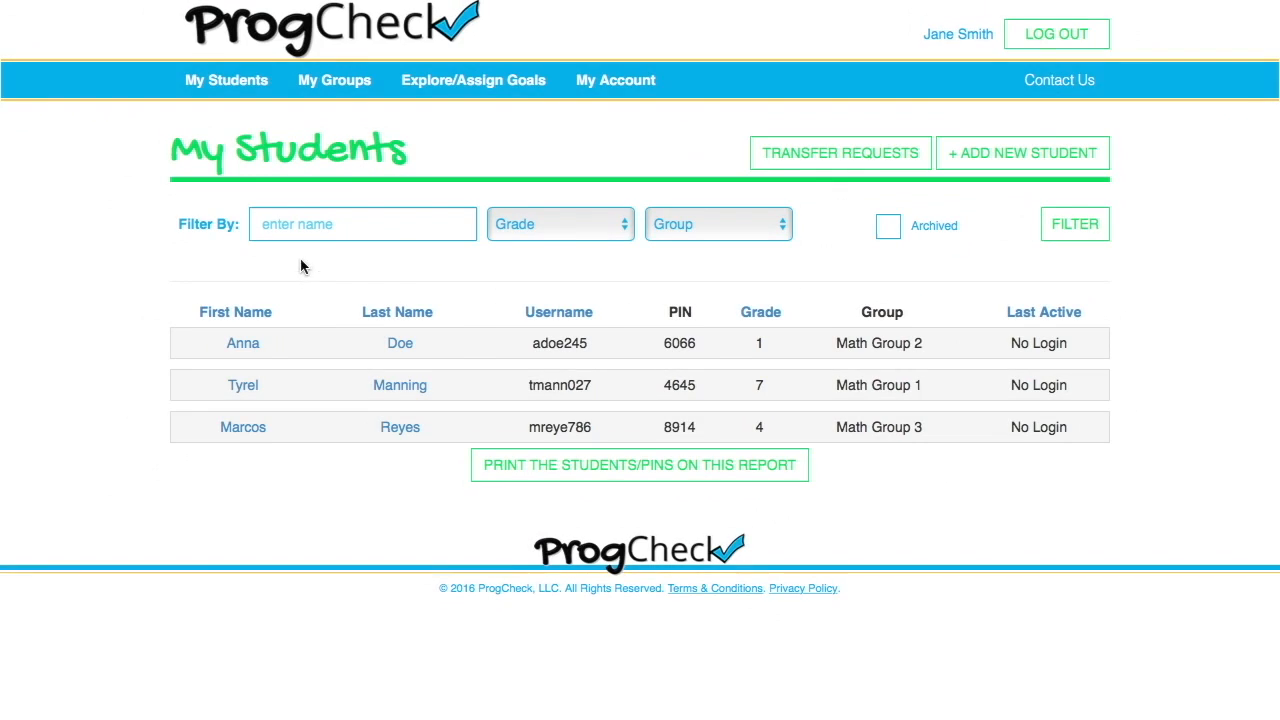
- Open the new grade 7 student's profile and start adding a goal
click(245, 90)
click(243, 386)
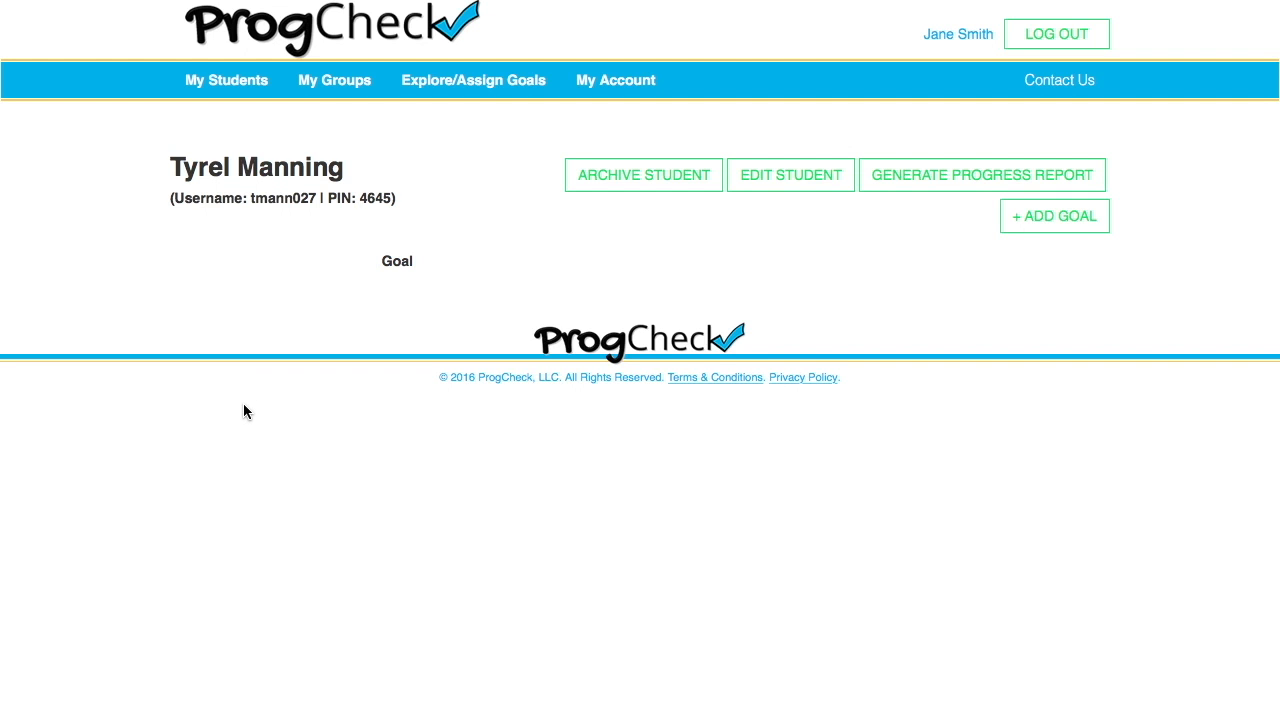
click(1050, 220)
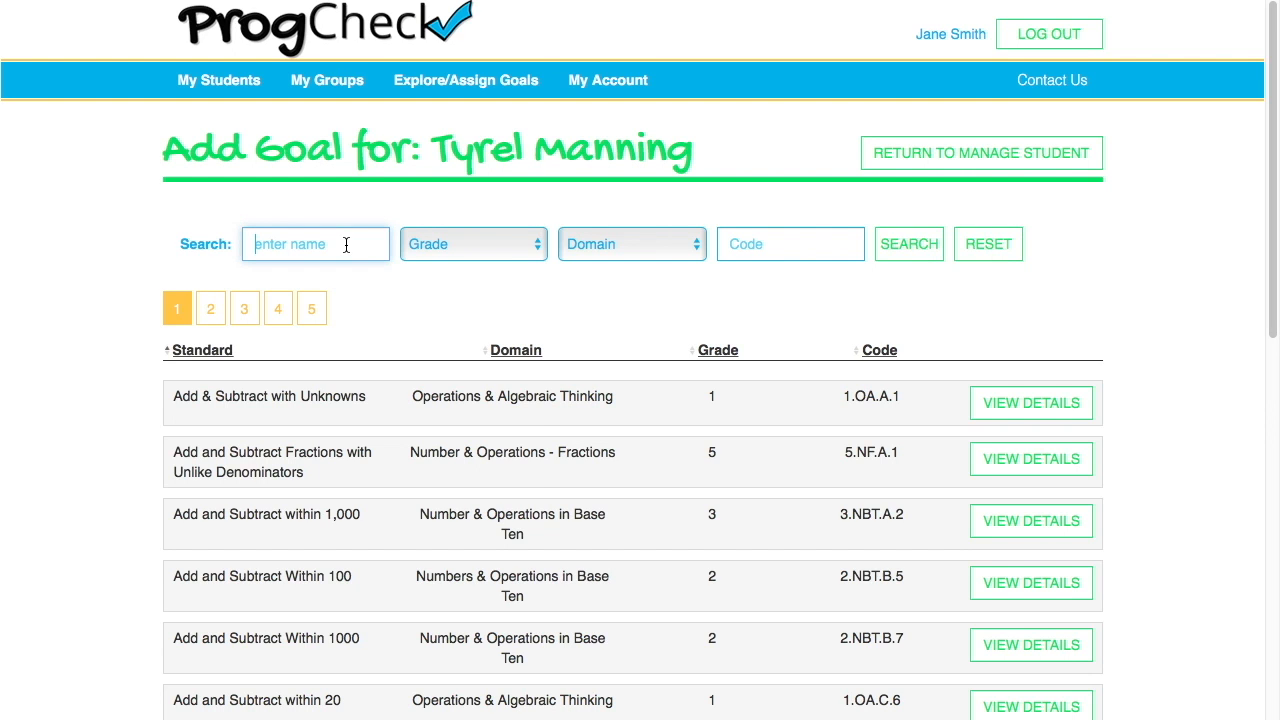
- Filter standards to grade 4 and open Word Problems with Four Operations (4.OA.A.3)
click(437, 248)
click(596, 242)
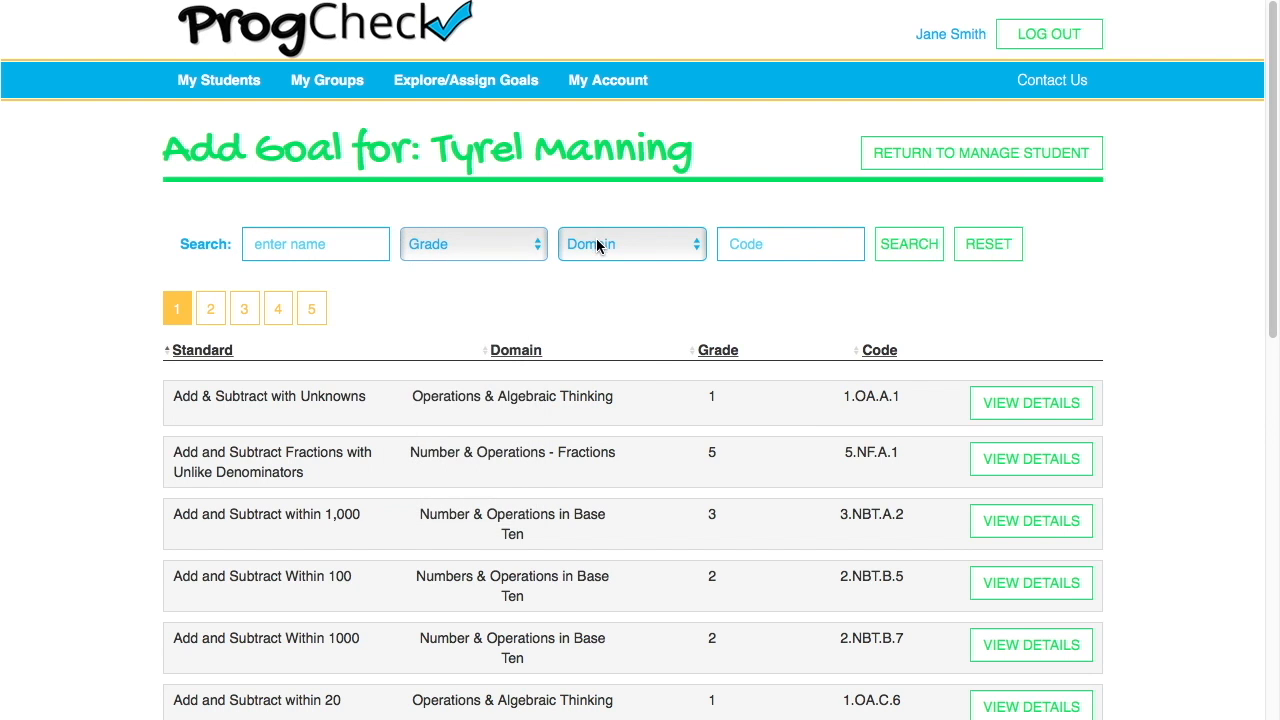
click(598, 246)
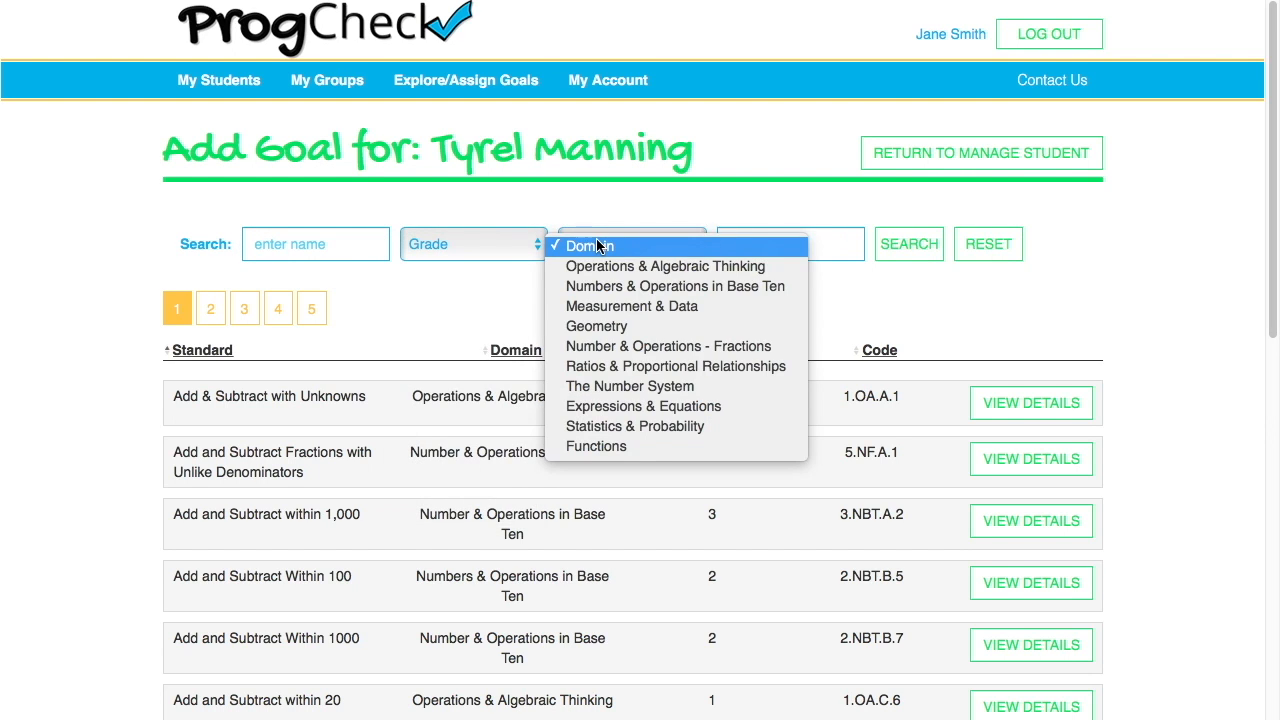
click(820, 249)
click(820, 249)
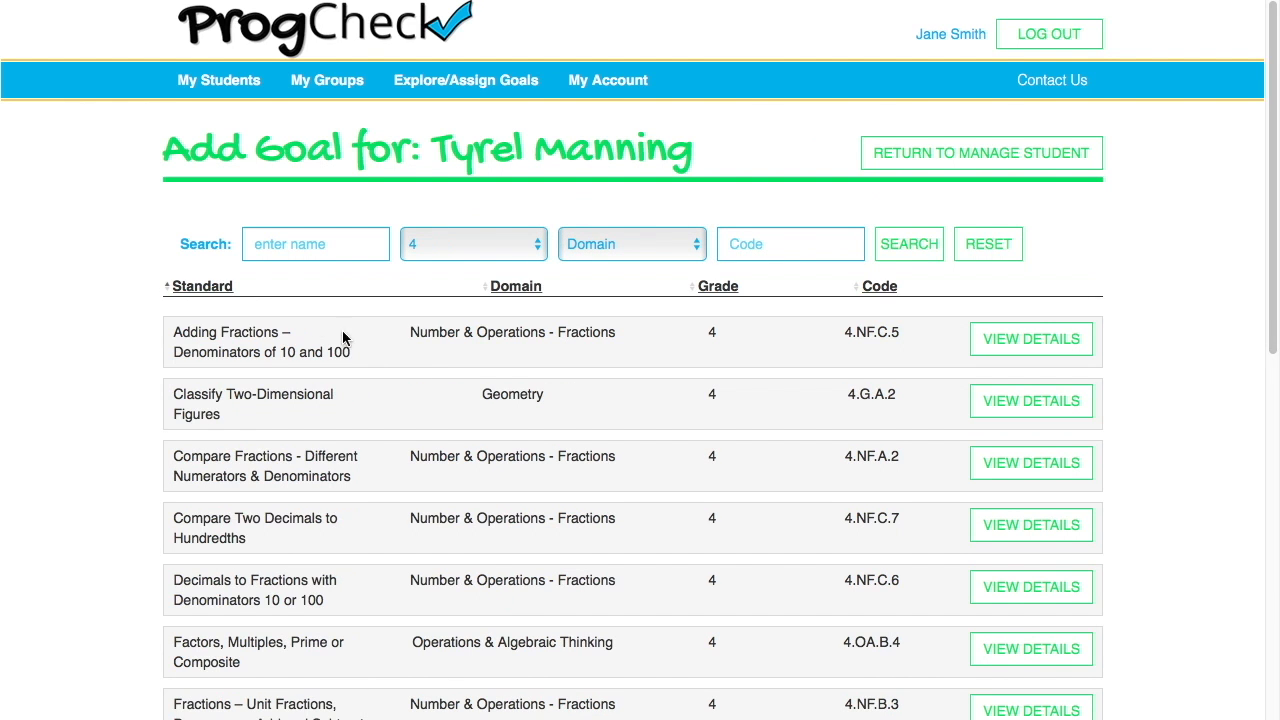
scroll(738, 456, down, 2)
scroll(744, 452, down, 6)
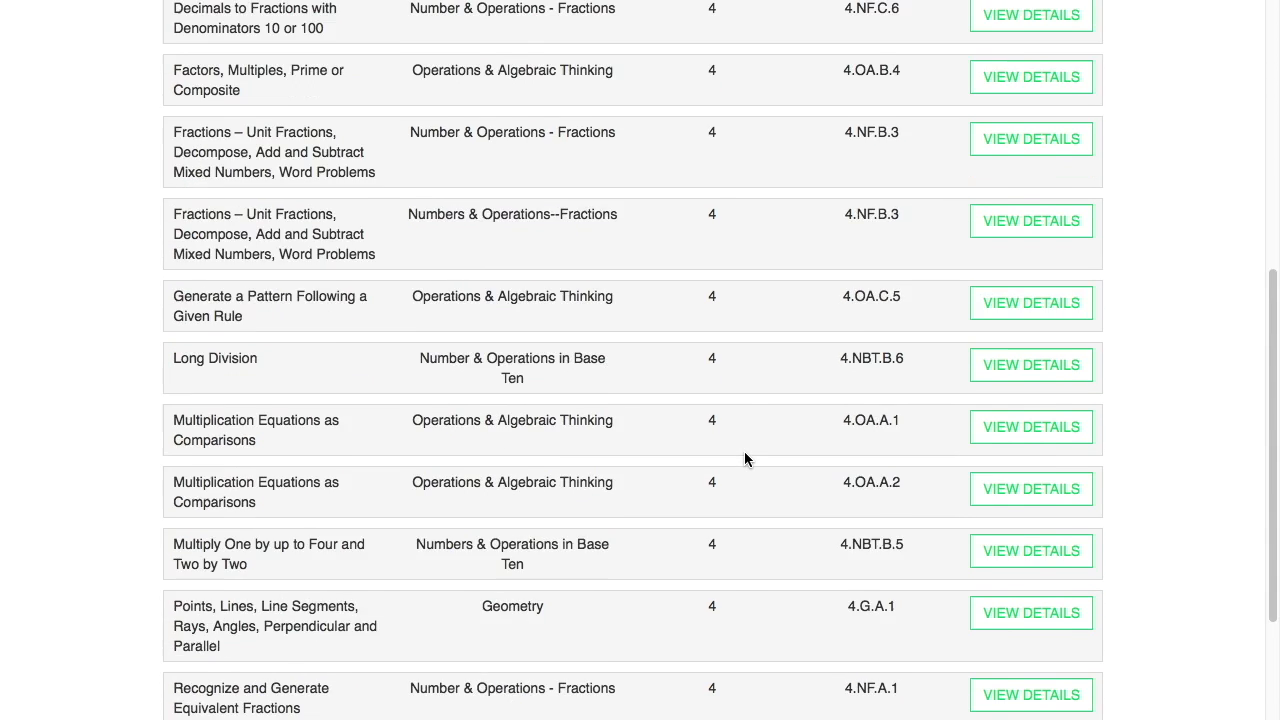
scroll(744, 459, down, 1)
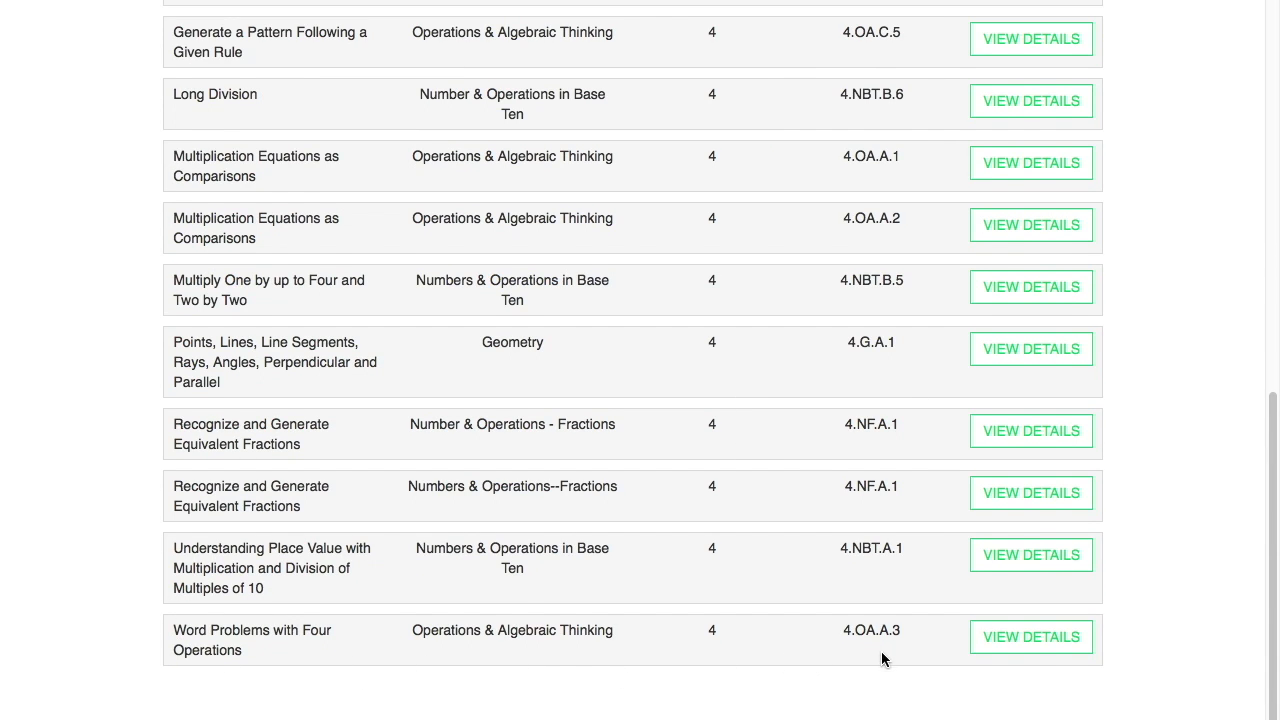
click(996, 645)
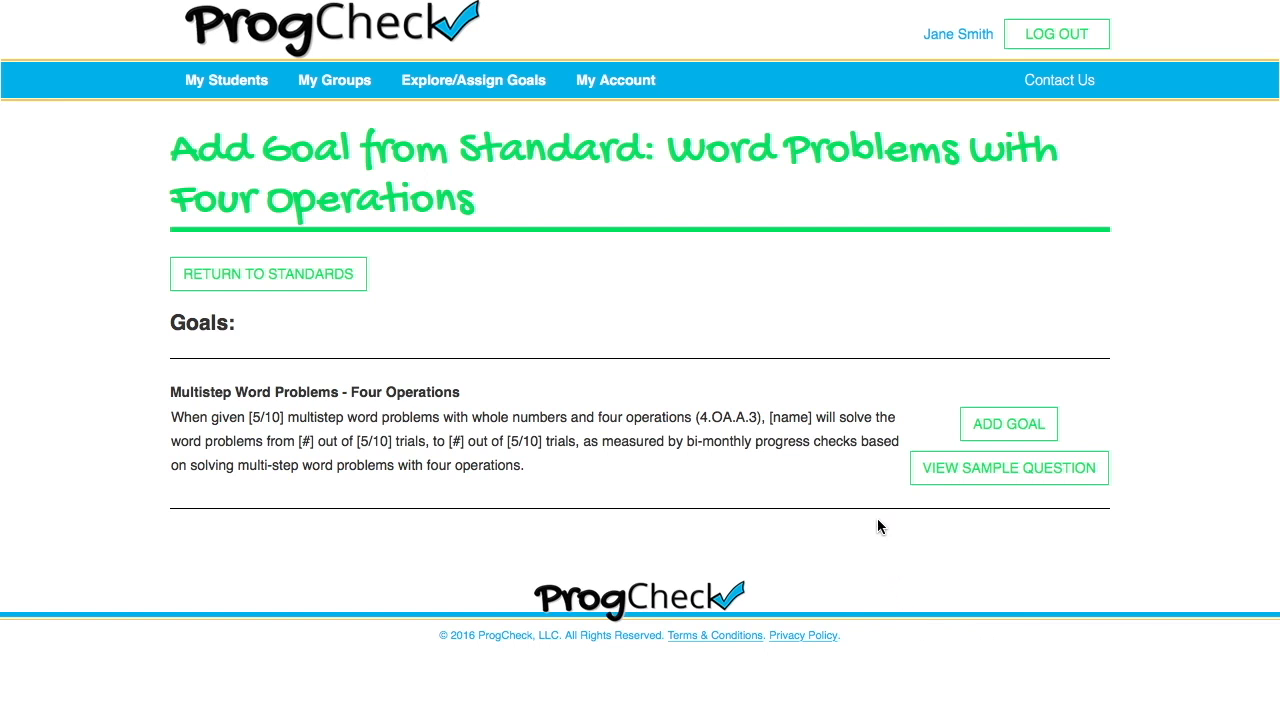
- Preview a sample question, then add Multistep Word Problems as a 5-question fill-in-the-blank test
click(975, 470)
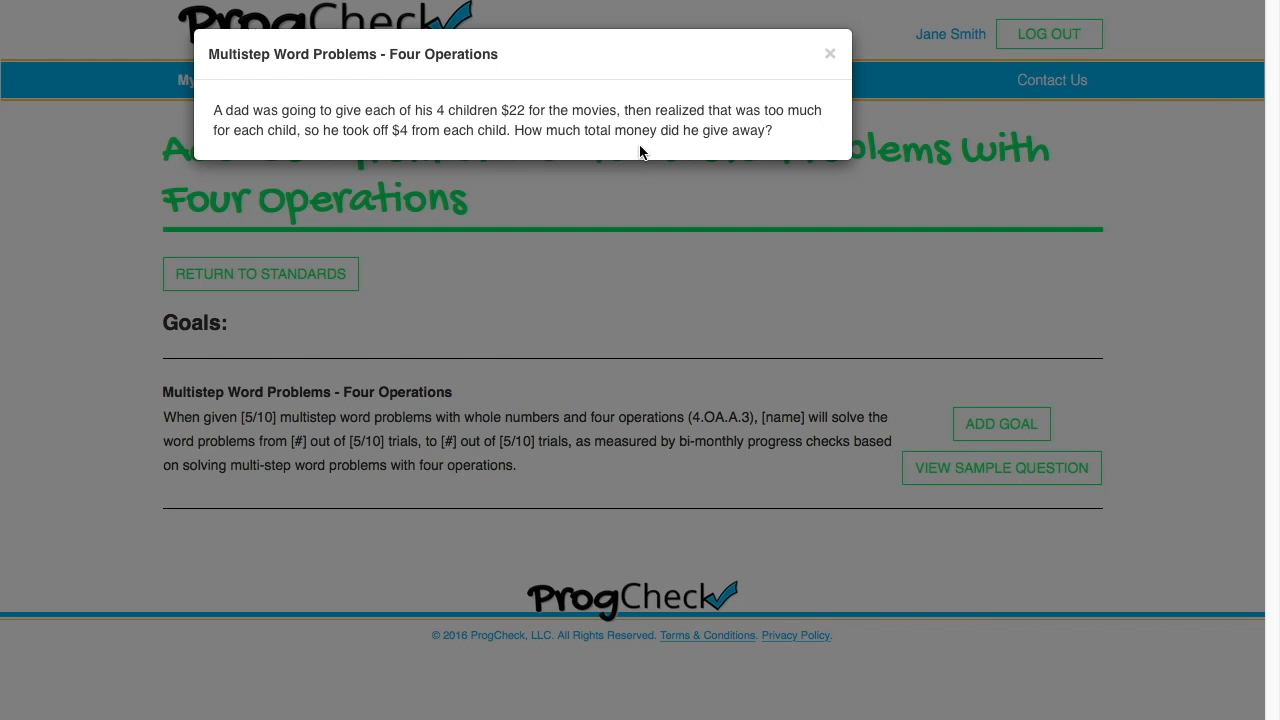
click(830, 54)
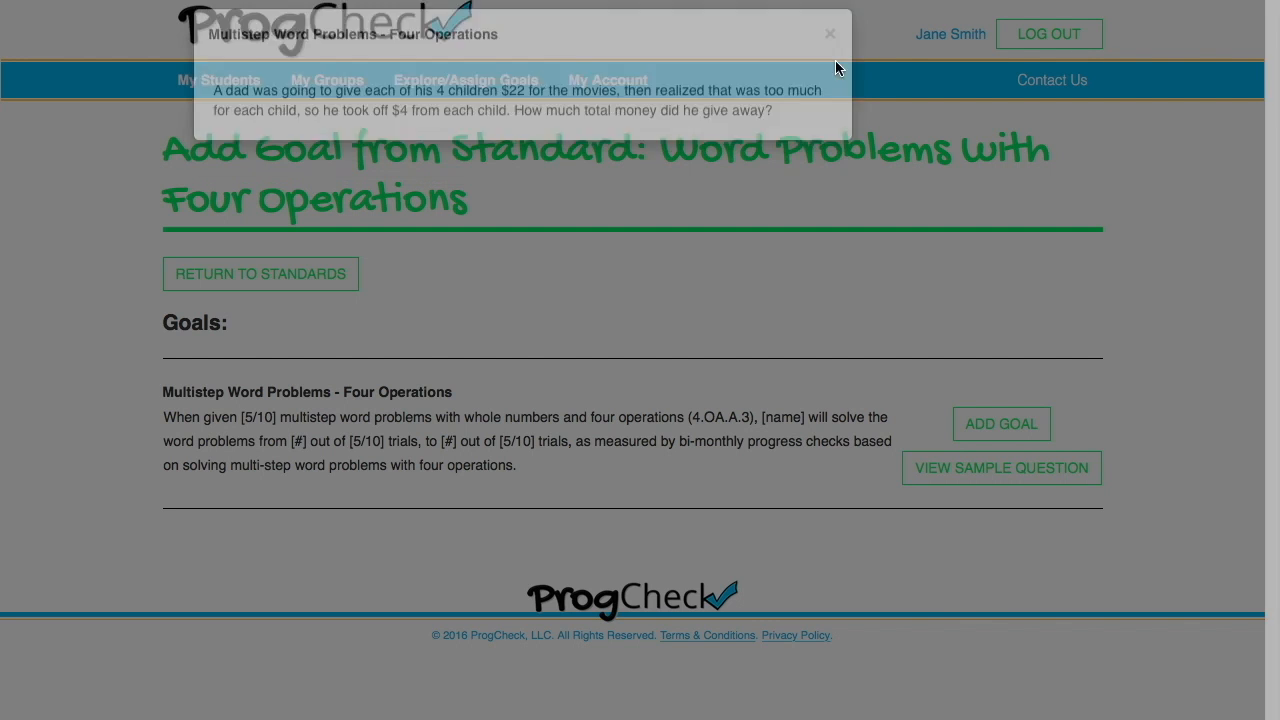
click(980, 420)
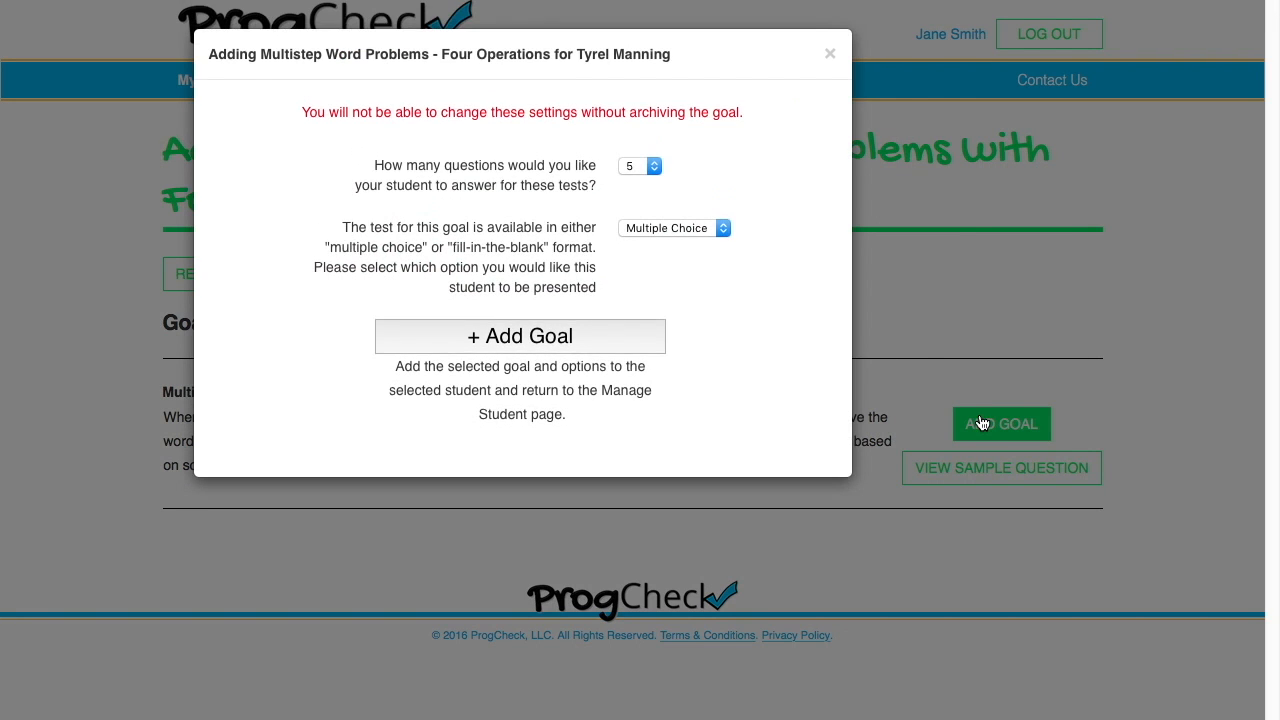
click(651, 167)
click(649, 168)
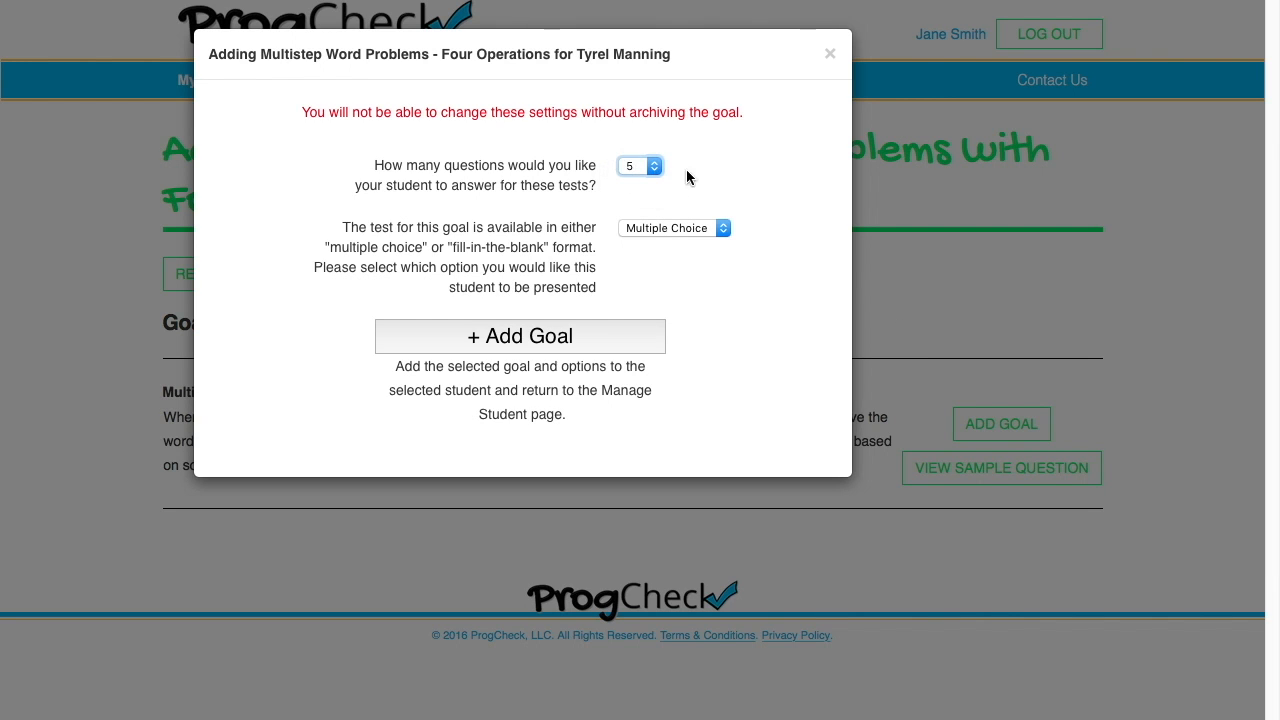
click(725, 232)
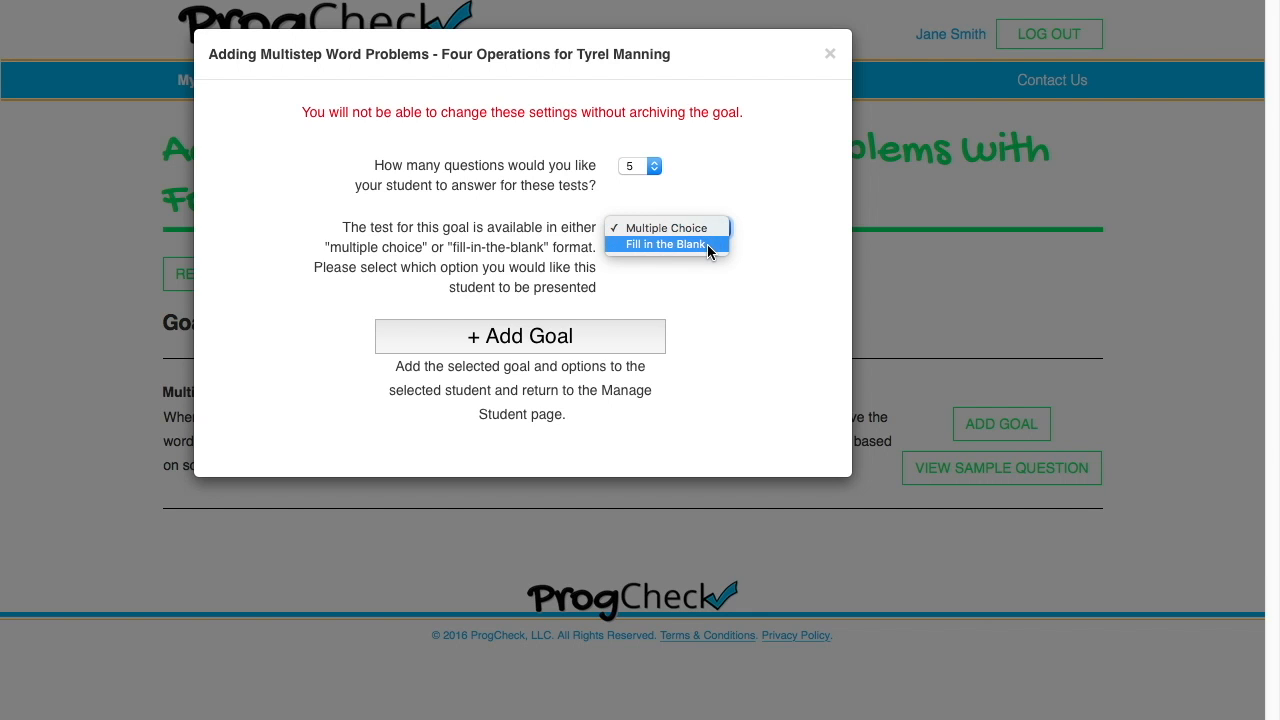
click(708, 245)
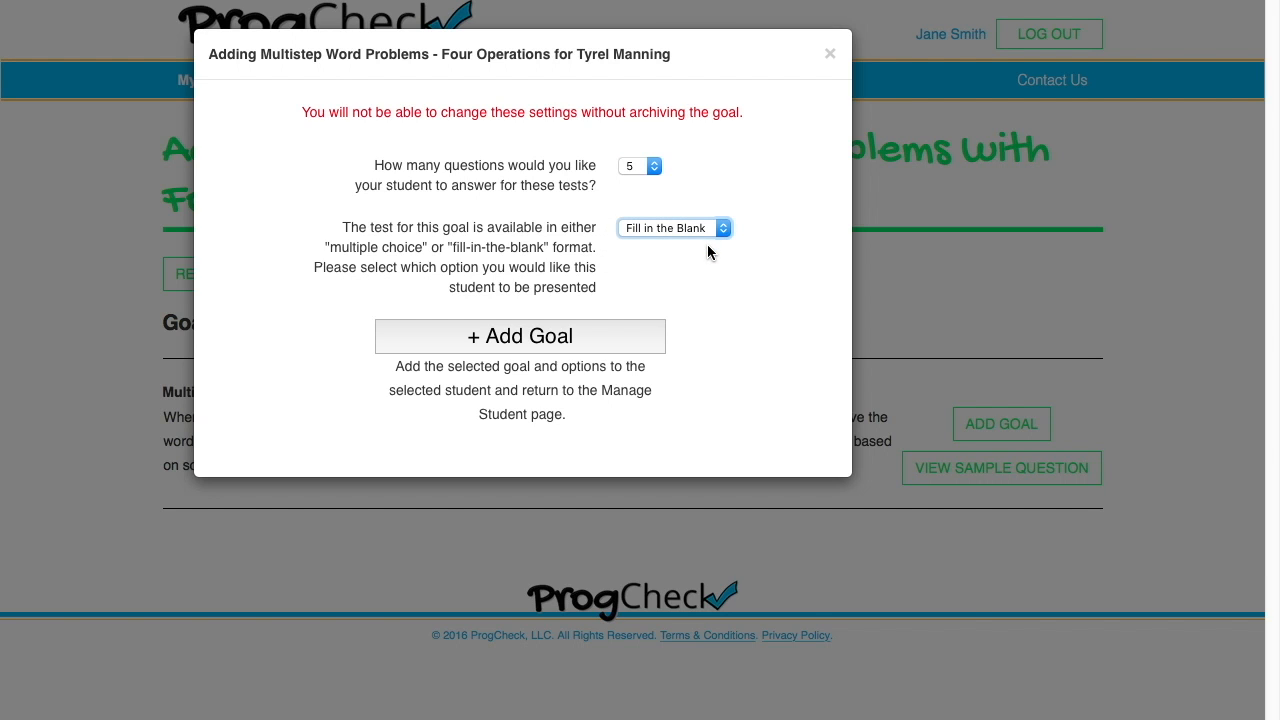
click(730, 267)
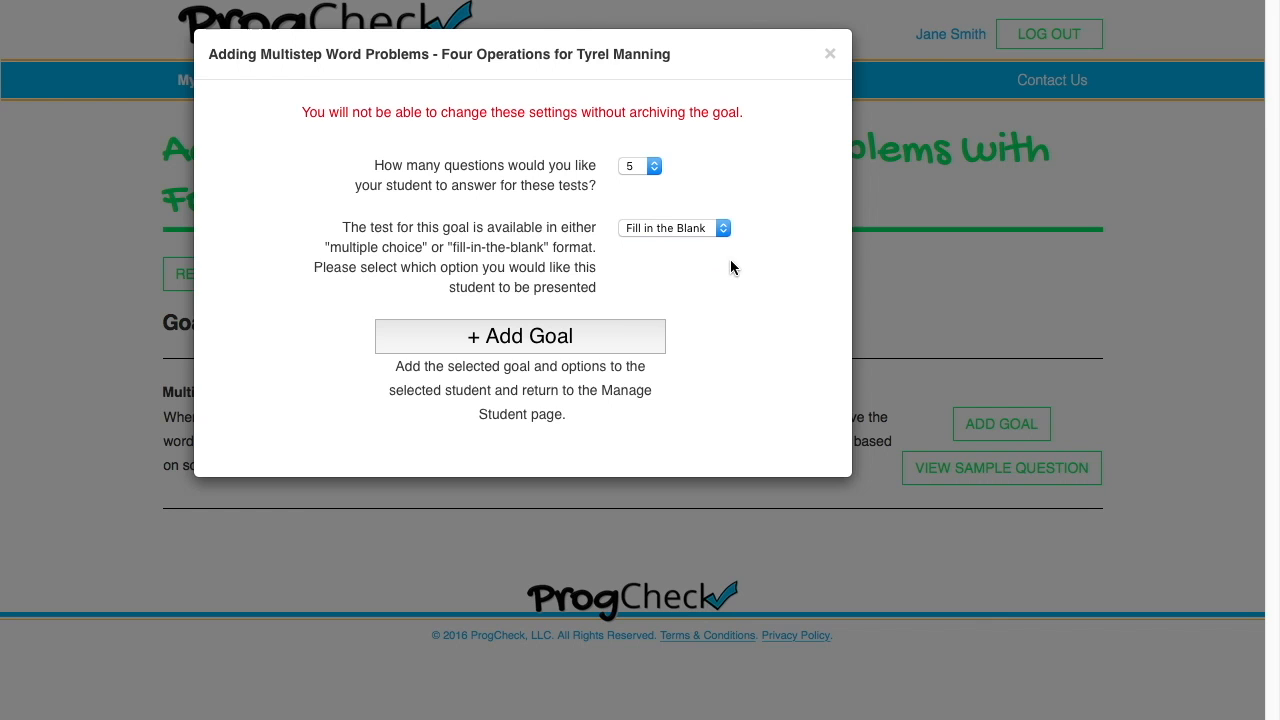
click(601, 343)
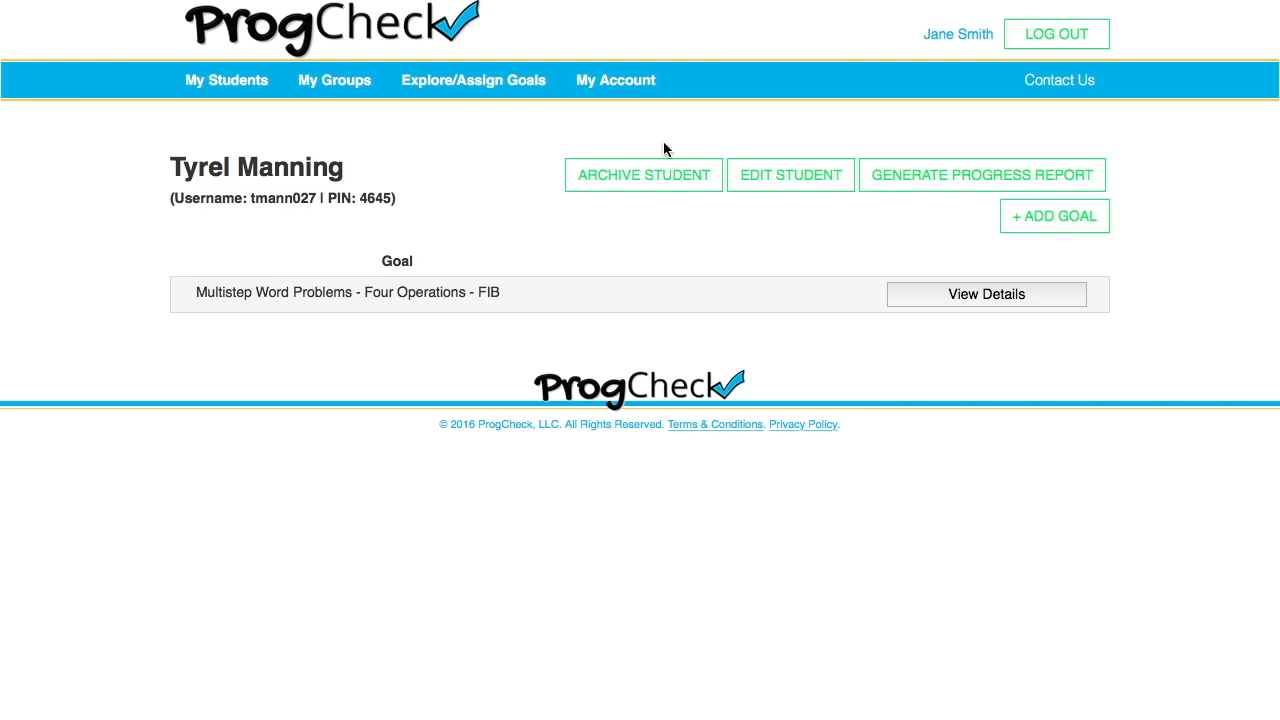
click(216, 92)
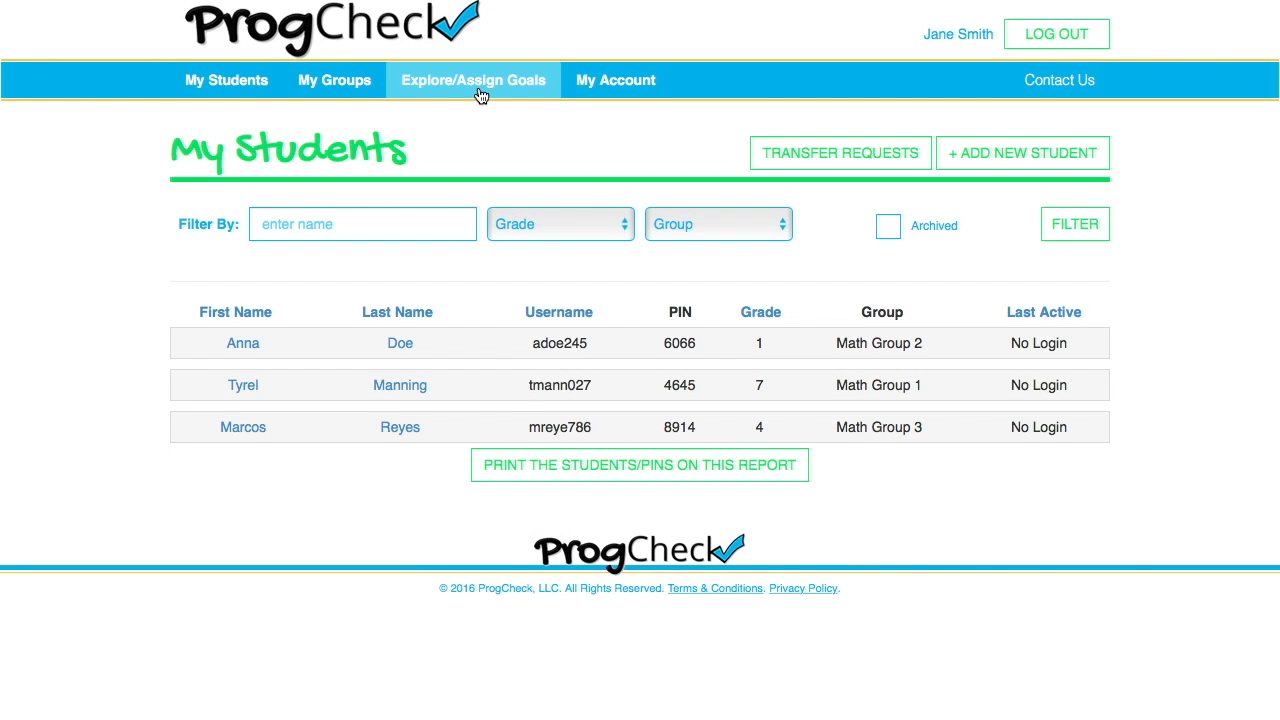
- Filter goals to Numbers & Operations in Base Ten and open Add or Subtract 10 or 100 (2.NBT.B.8)
click(478, 88)
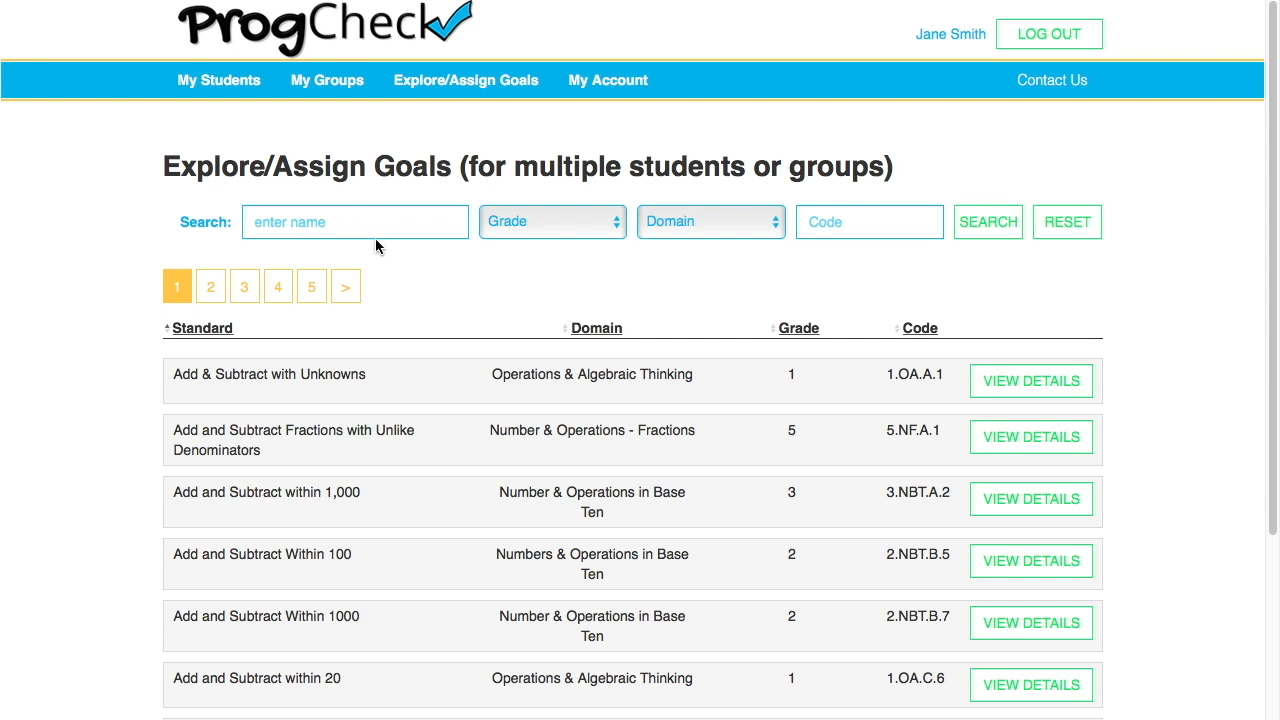
click(676, 230)
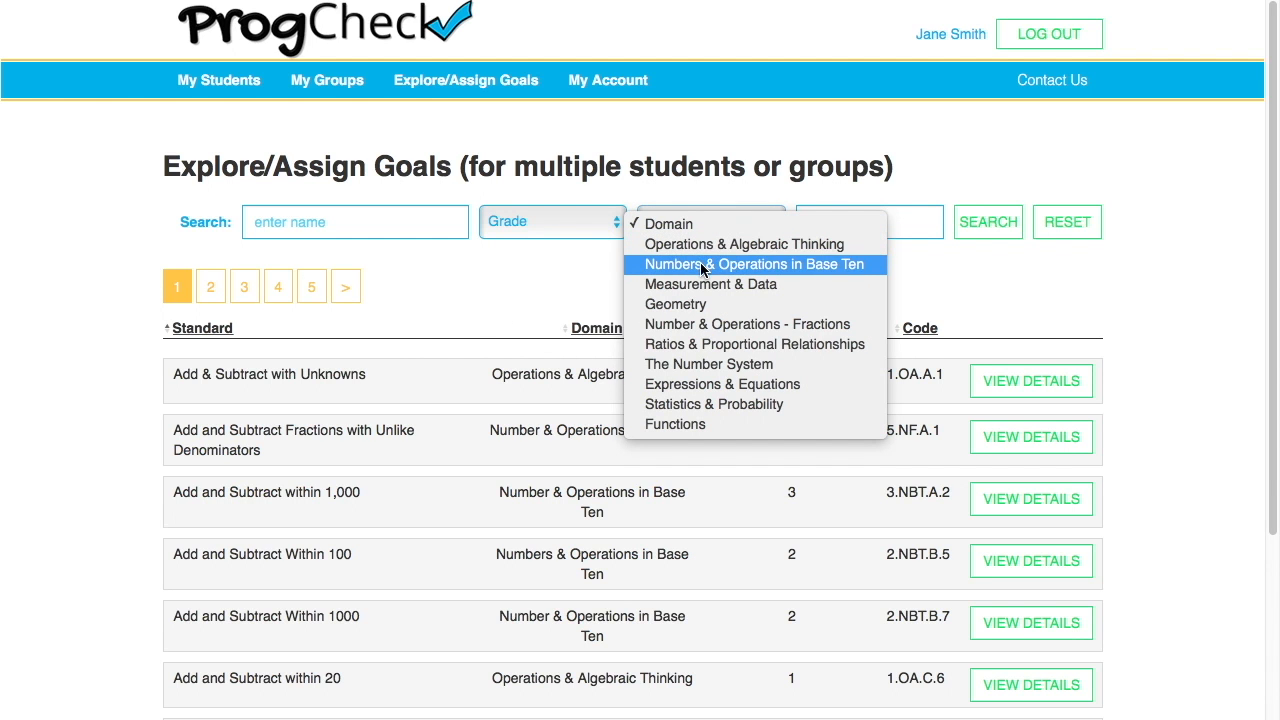
click(703, 266)
click(988, 222)
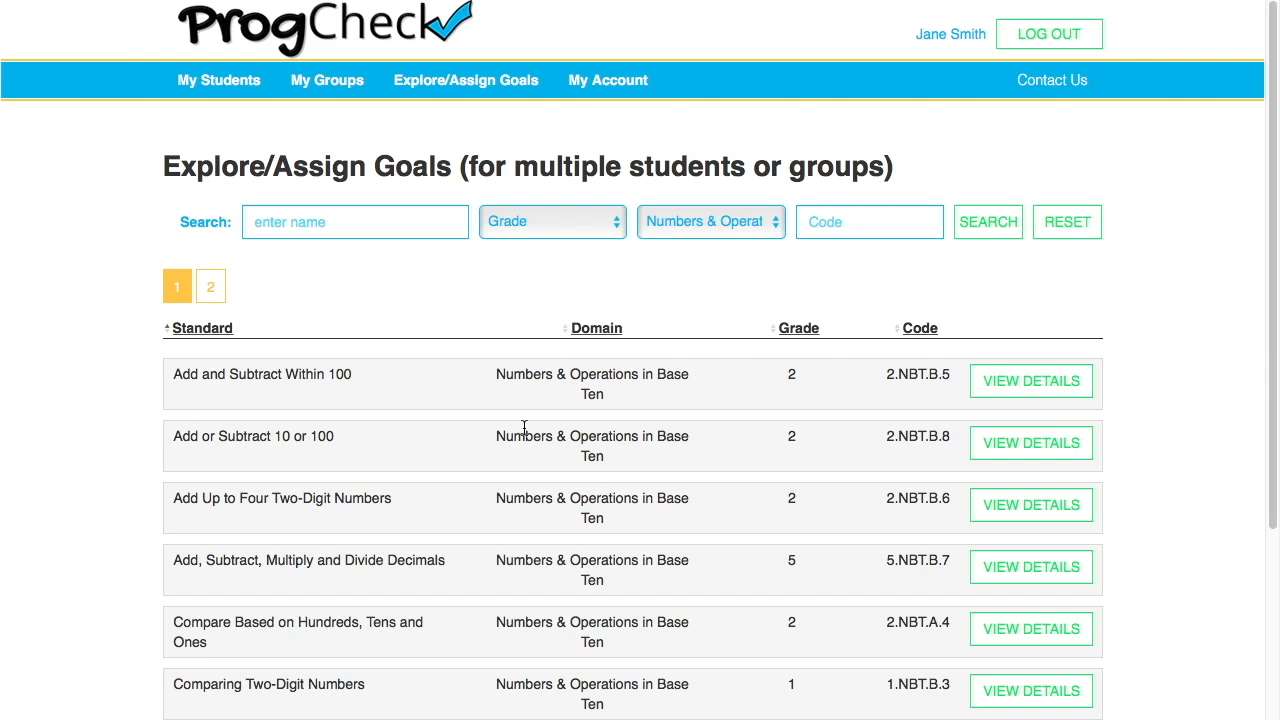
click(1003, 443)
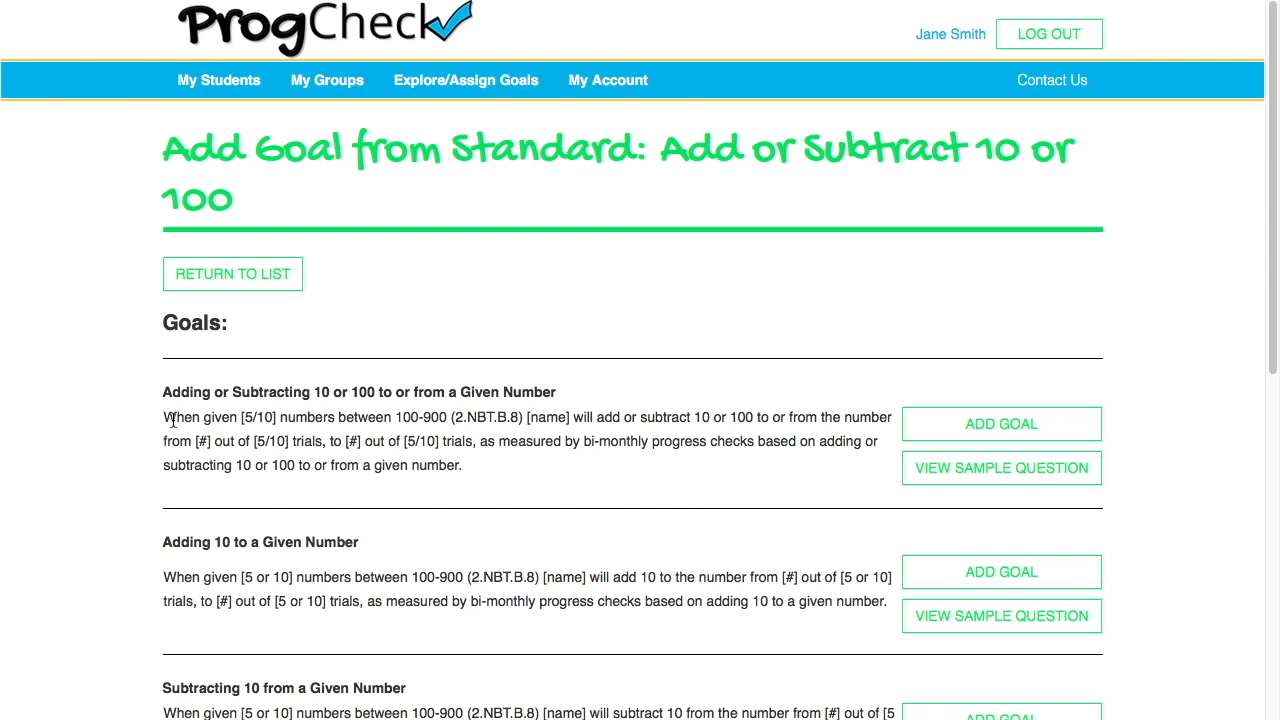
- Start assigning Adding 10 to a Given Number and move two students into the selected list
scroll(515, 485, down, 1)
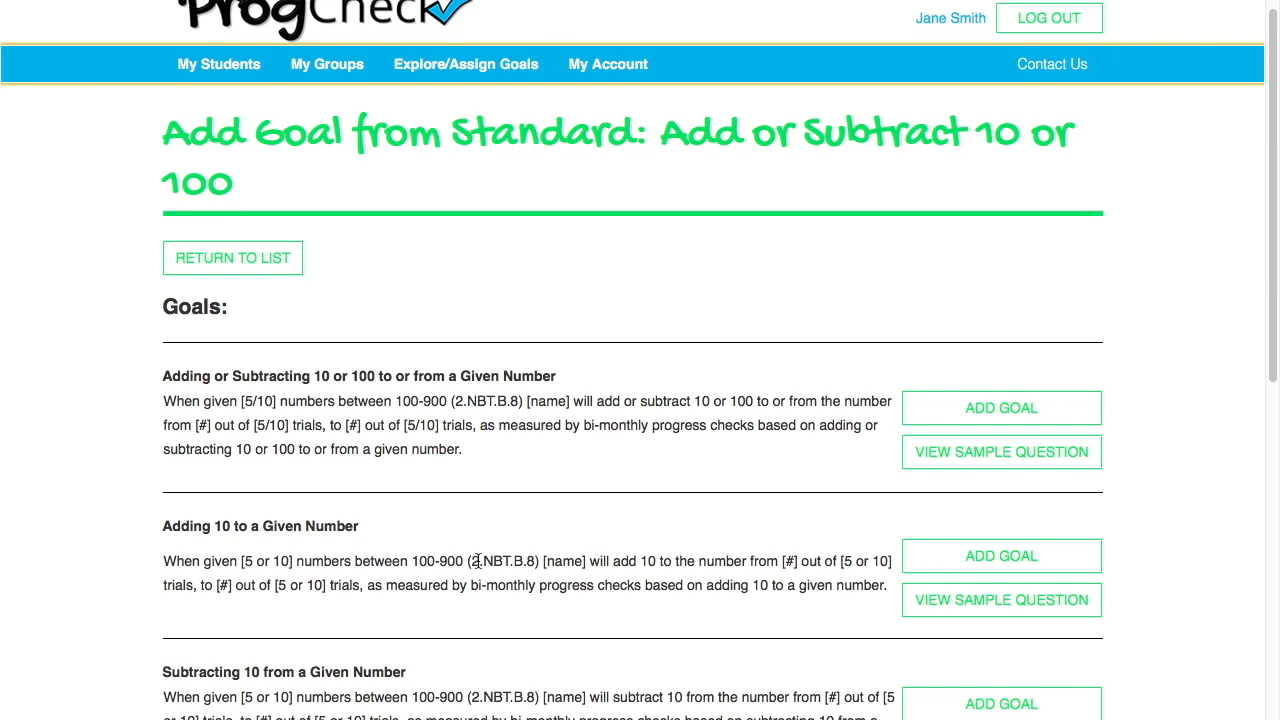
scroll(430, 610, down, 2)
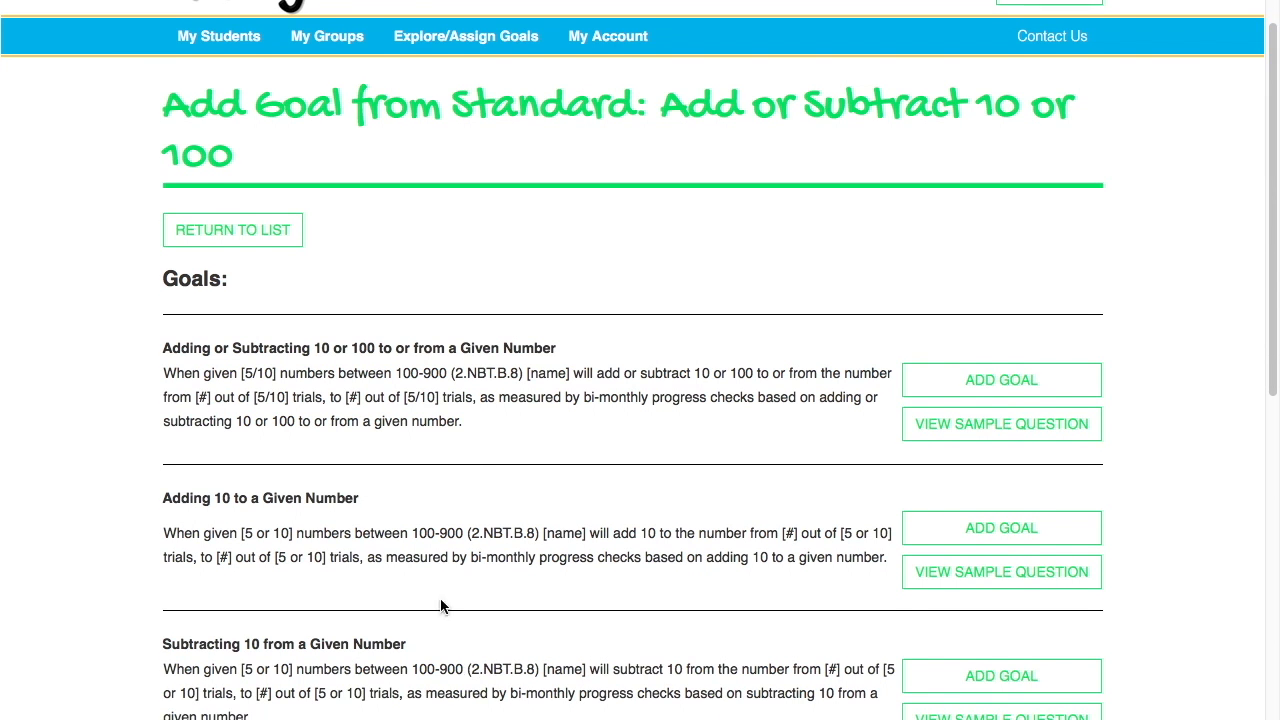
click(954, 527)
scroll(749, 526, down, 5)
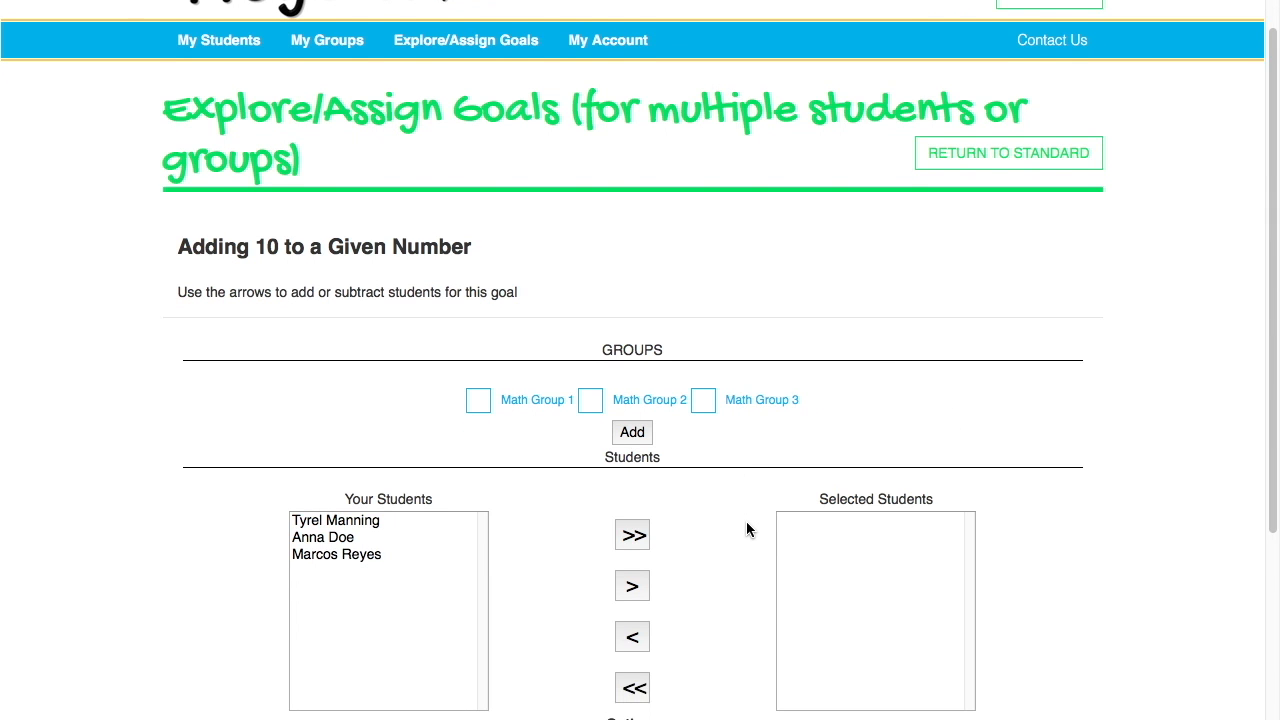
scroll(738, 425, down, 1)
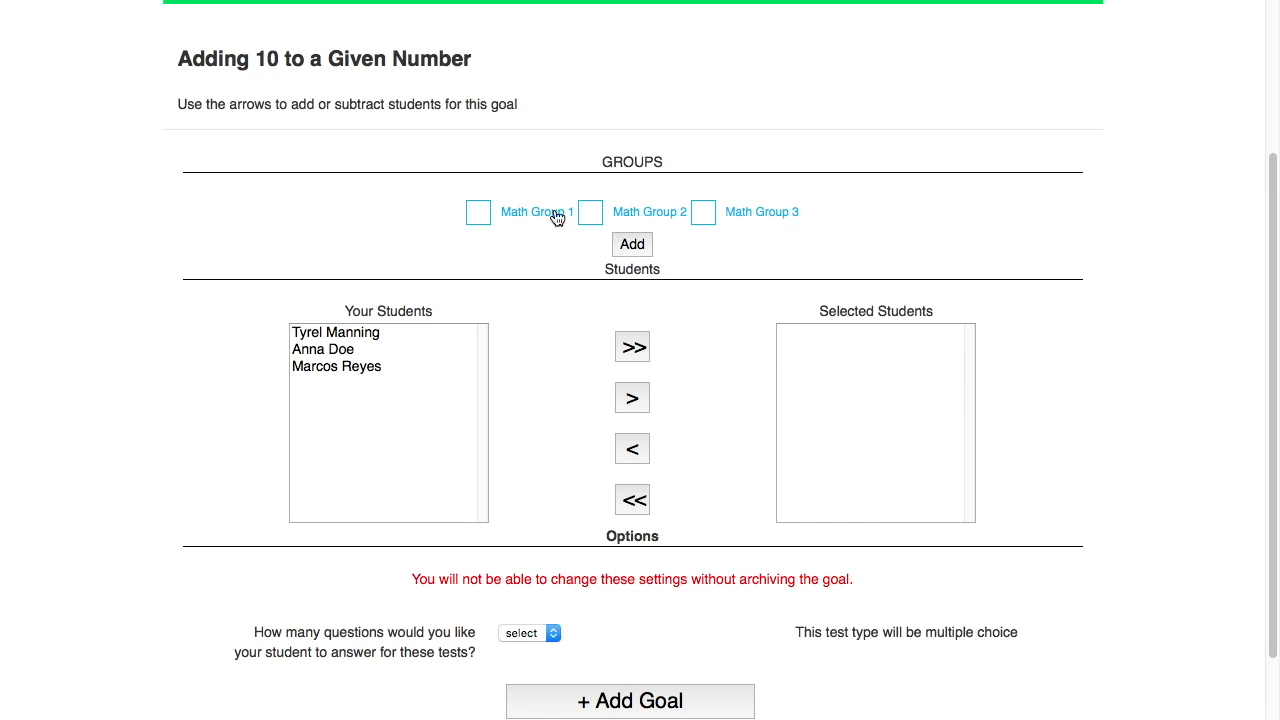
click(365, 350)
click(630, 400)
scroll(400, 440, down, 2)
click(420, 469)
click(631, 520)
- Set 5 questions per test, add the goal for both students, and return to the goals
scroll(592, 512, down, 3)
click(548, 597)
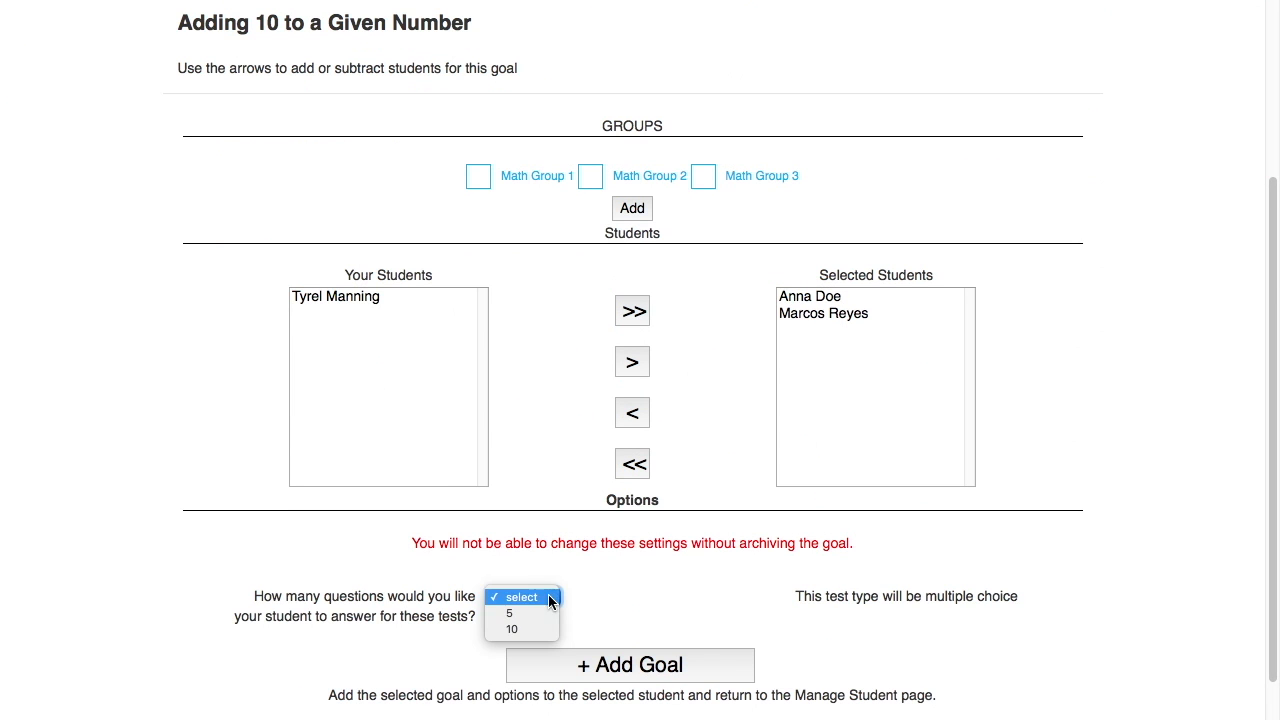
click(530, 613)
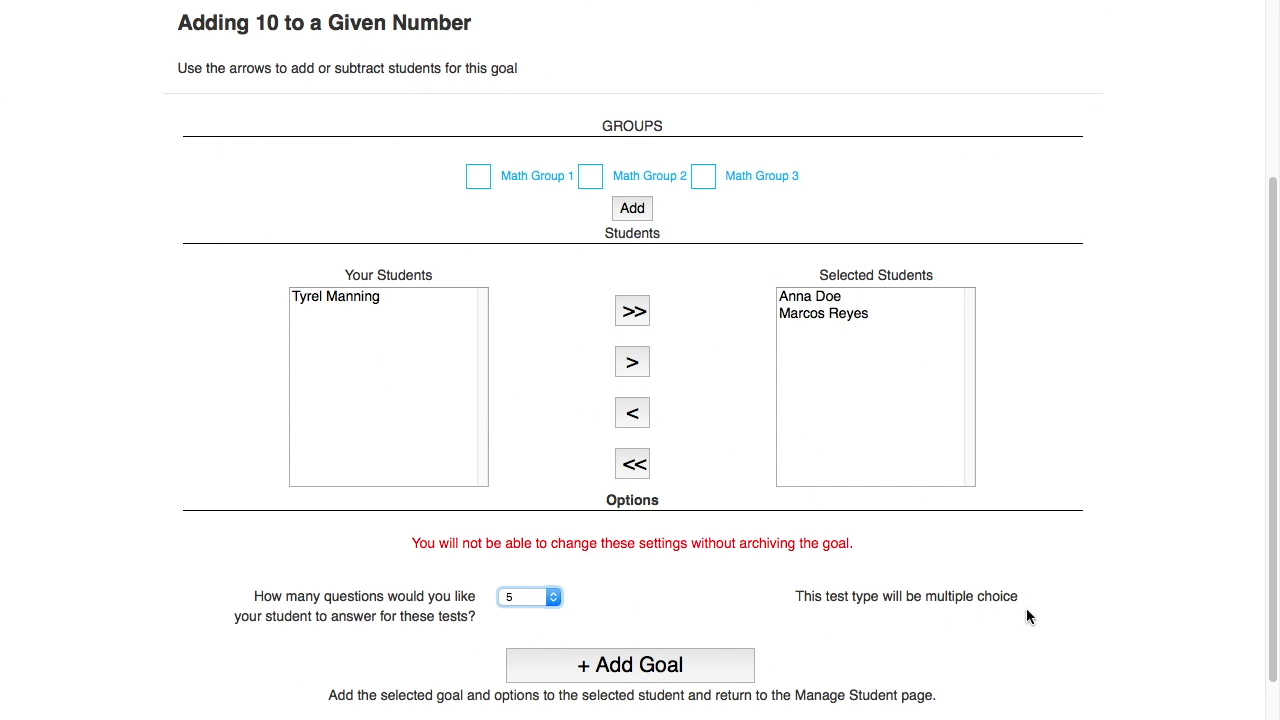
click(706, 664)
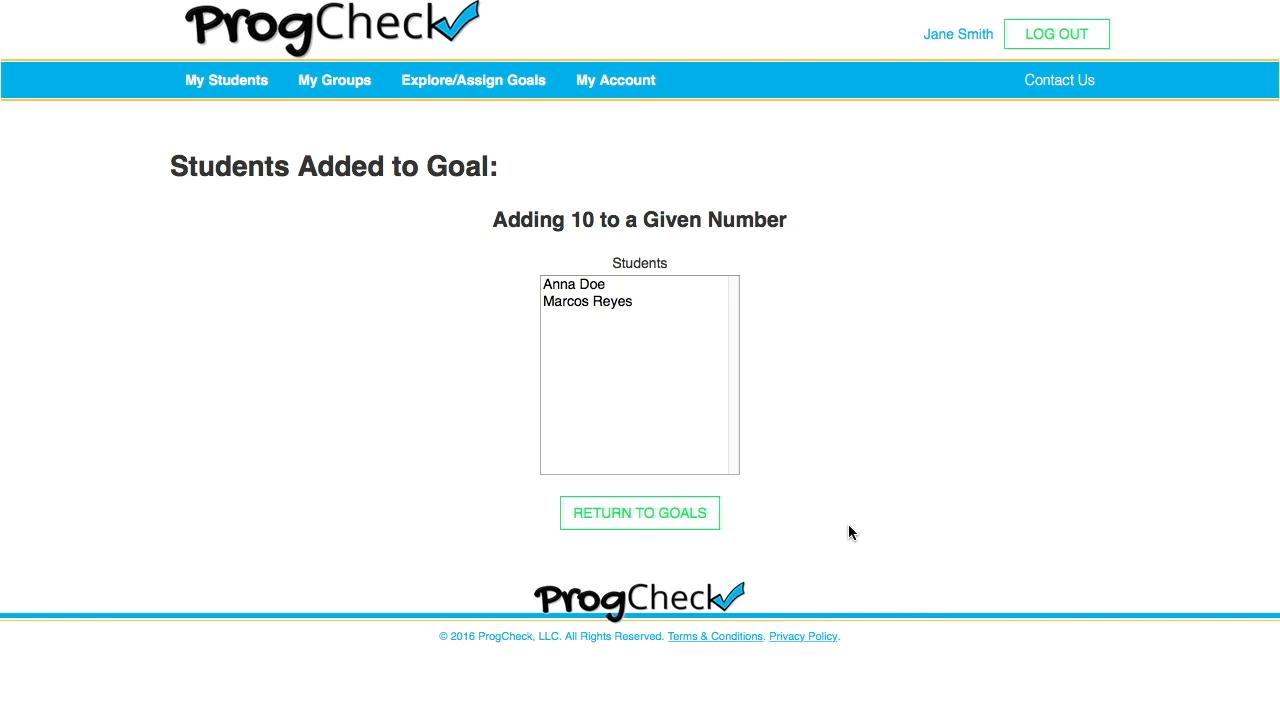
click(693, 513)
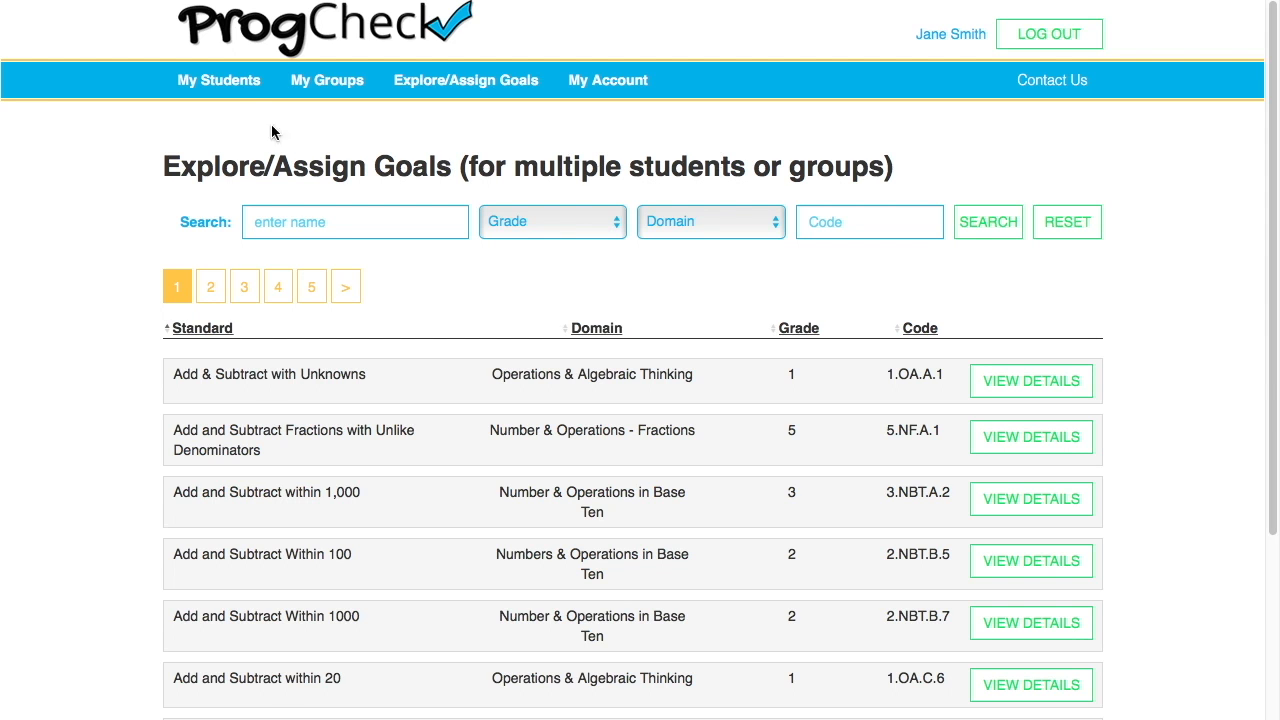
click(233, 92)
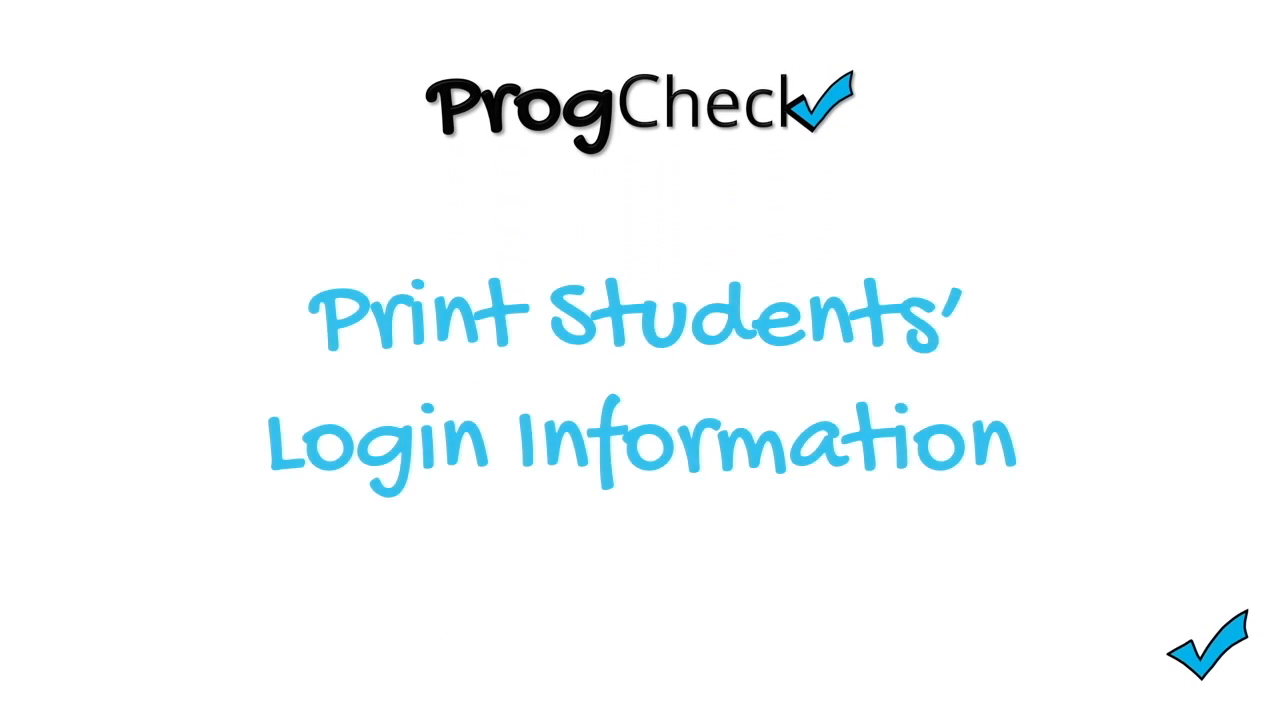
- From My Students, generate and print login cards with all three students' usernames and PINs
click(212, 94)
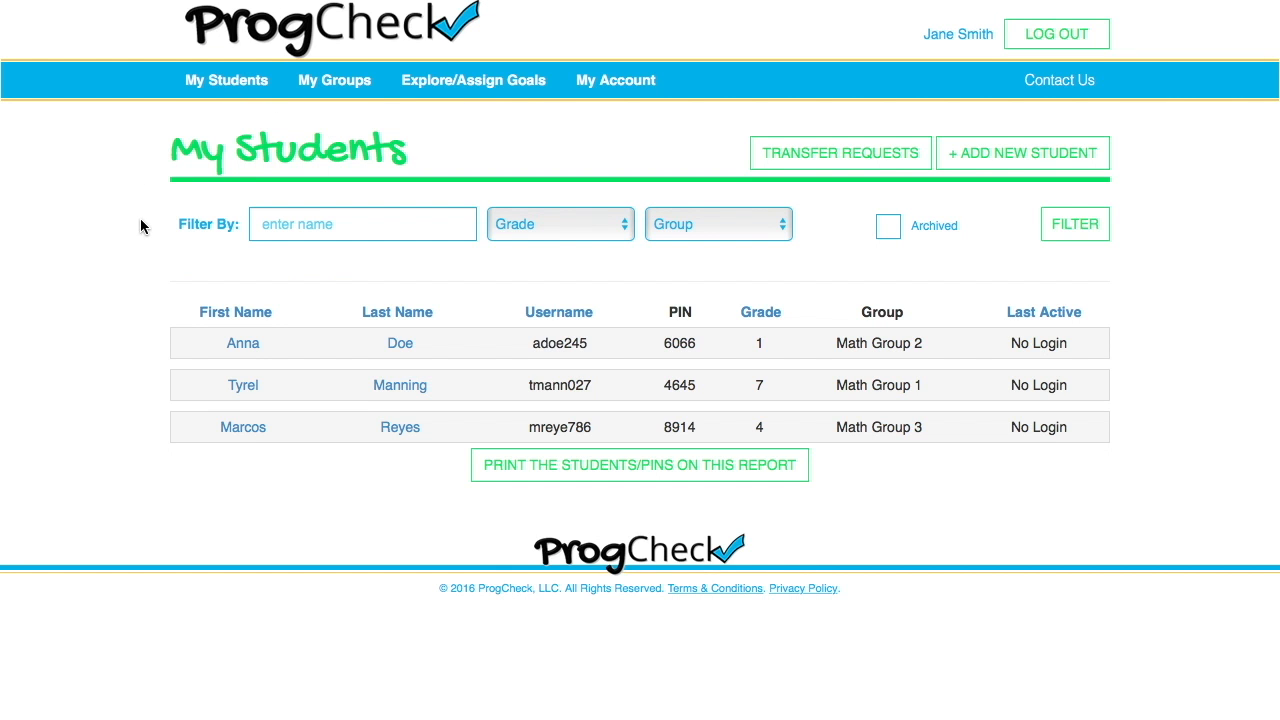
click(556, 234)
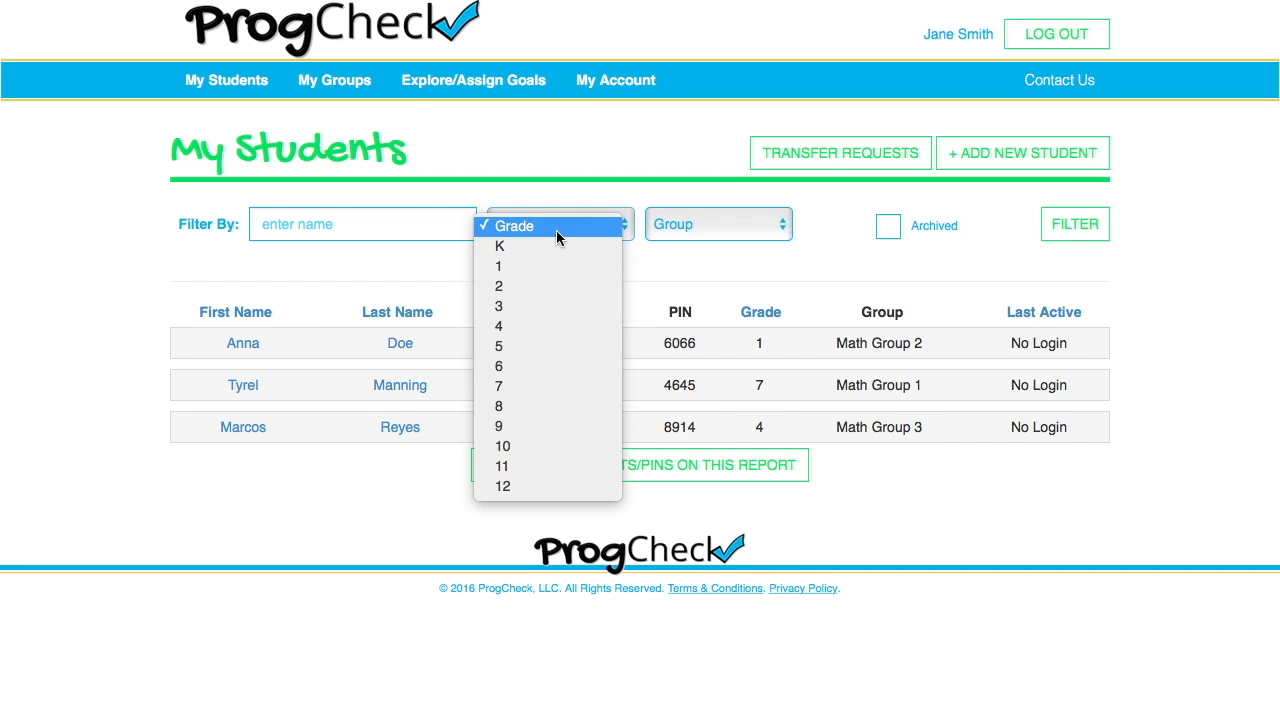
click(557, 234)
click(726, 224)
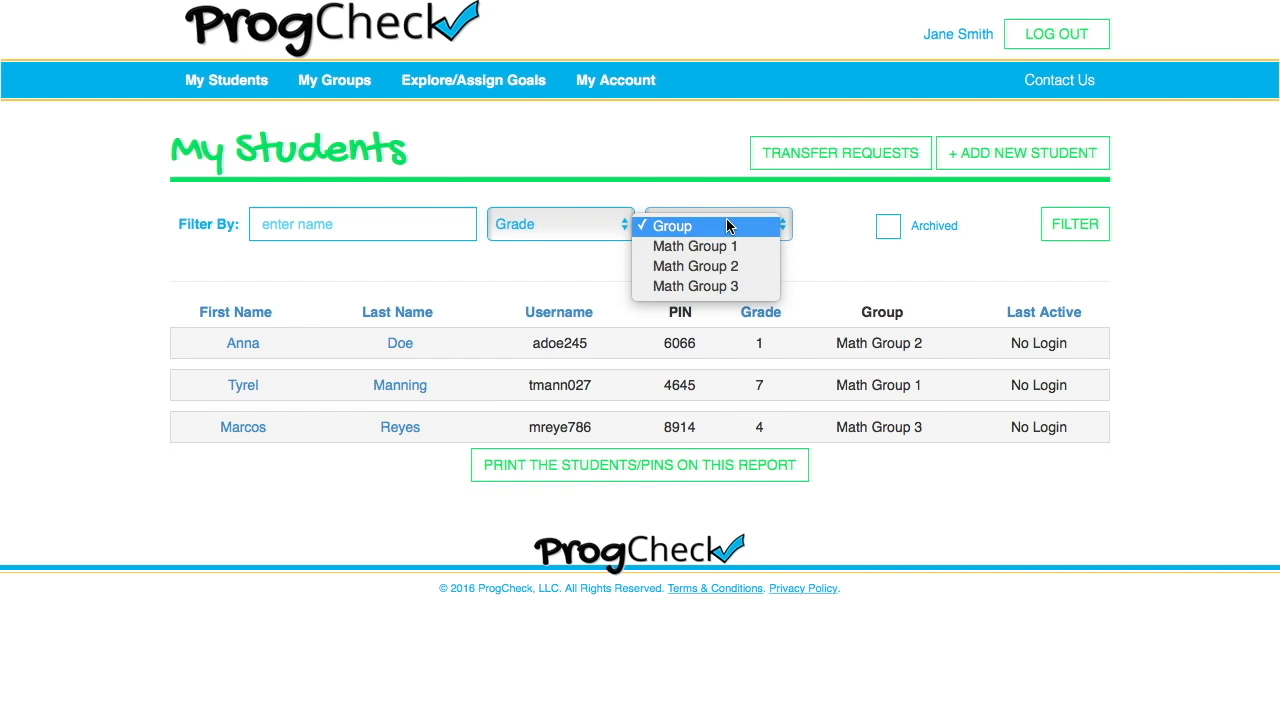
click(727, 224)
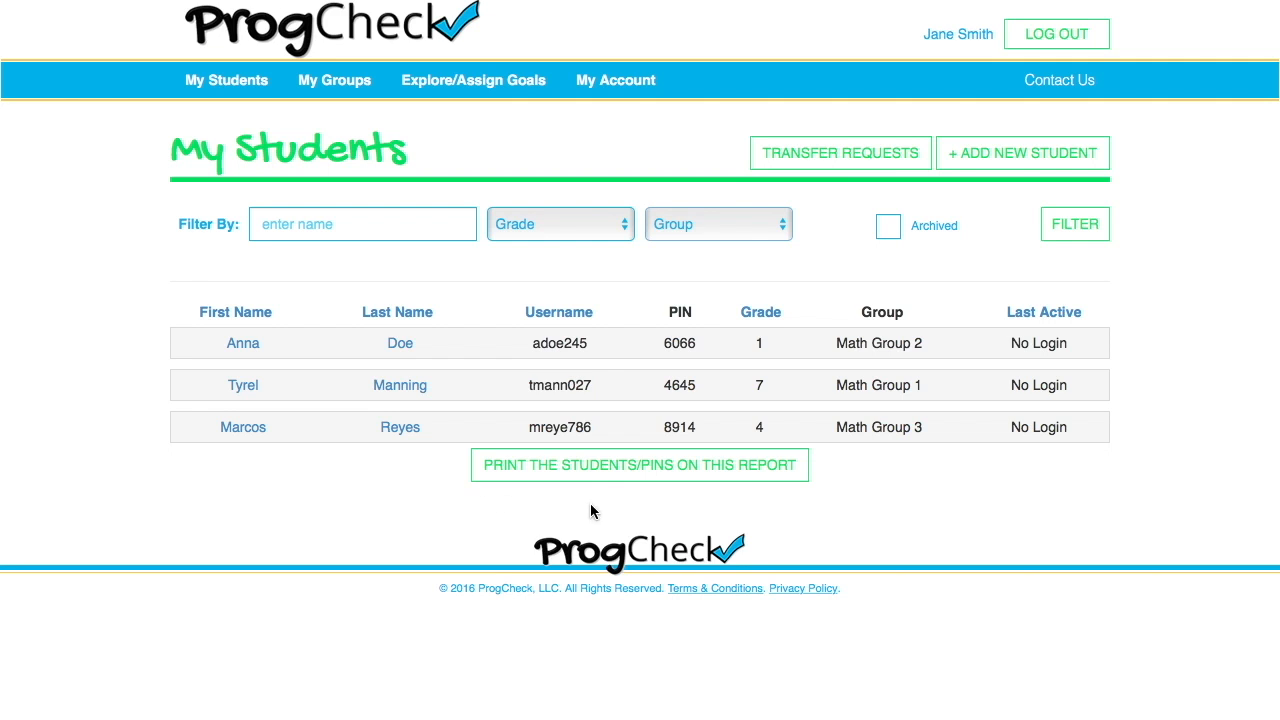
click(626, 468)
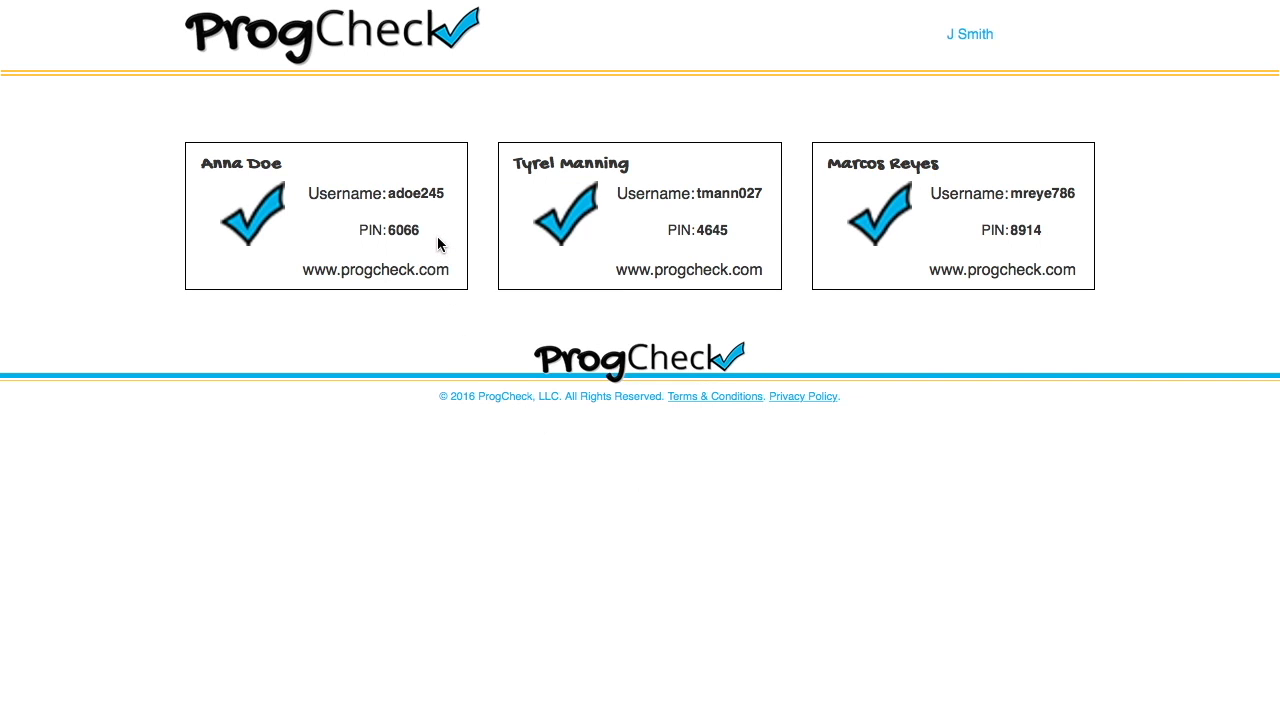
right_click(437, 236)
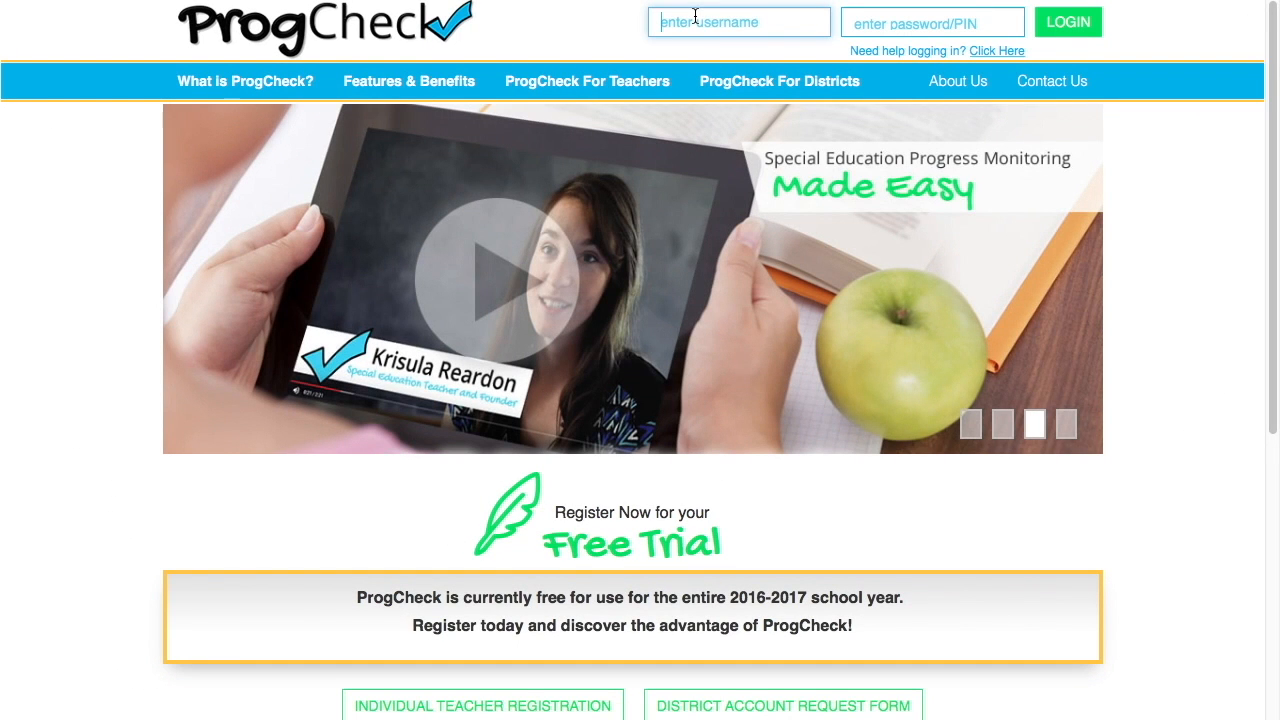
- Sign in with the grade 4 student's username and PIN
key(Tab)
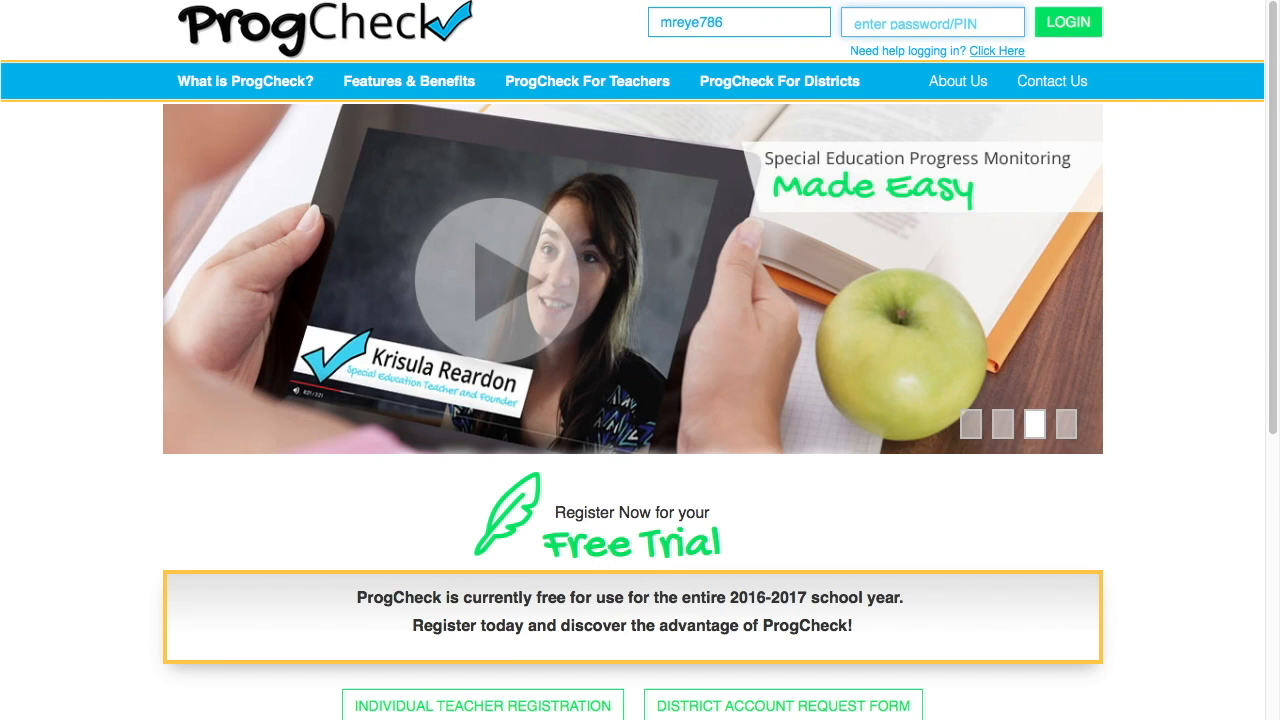
text(•)
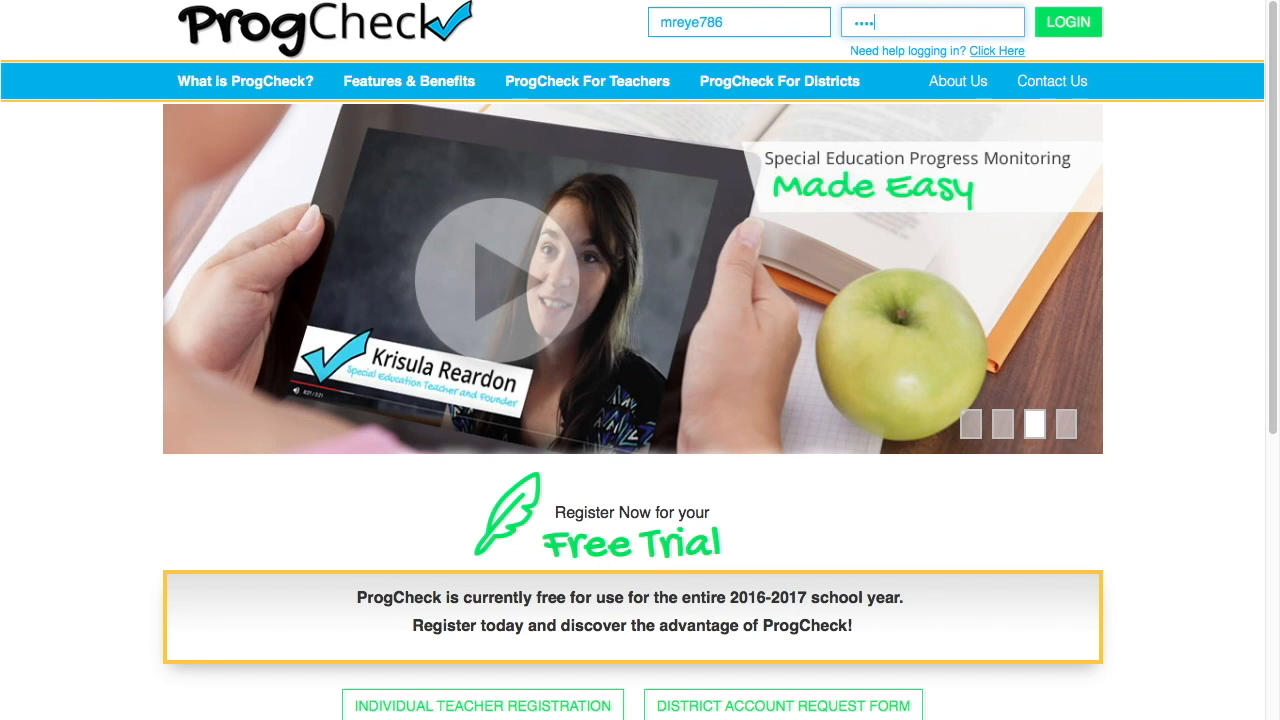
click(1053, 35)
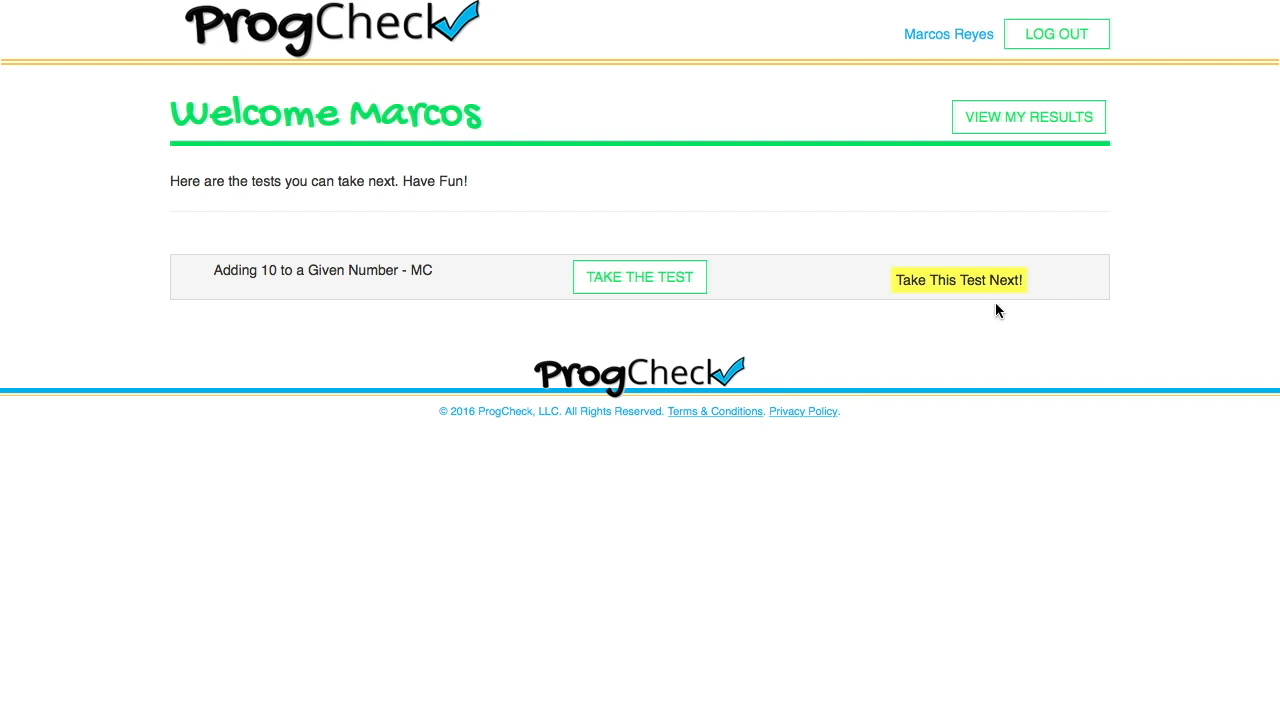
- Take the Adding 10 to a Given Number test, answering 122, and review the 1 out of 5 results
click(613, 284)
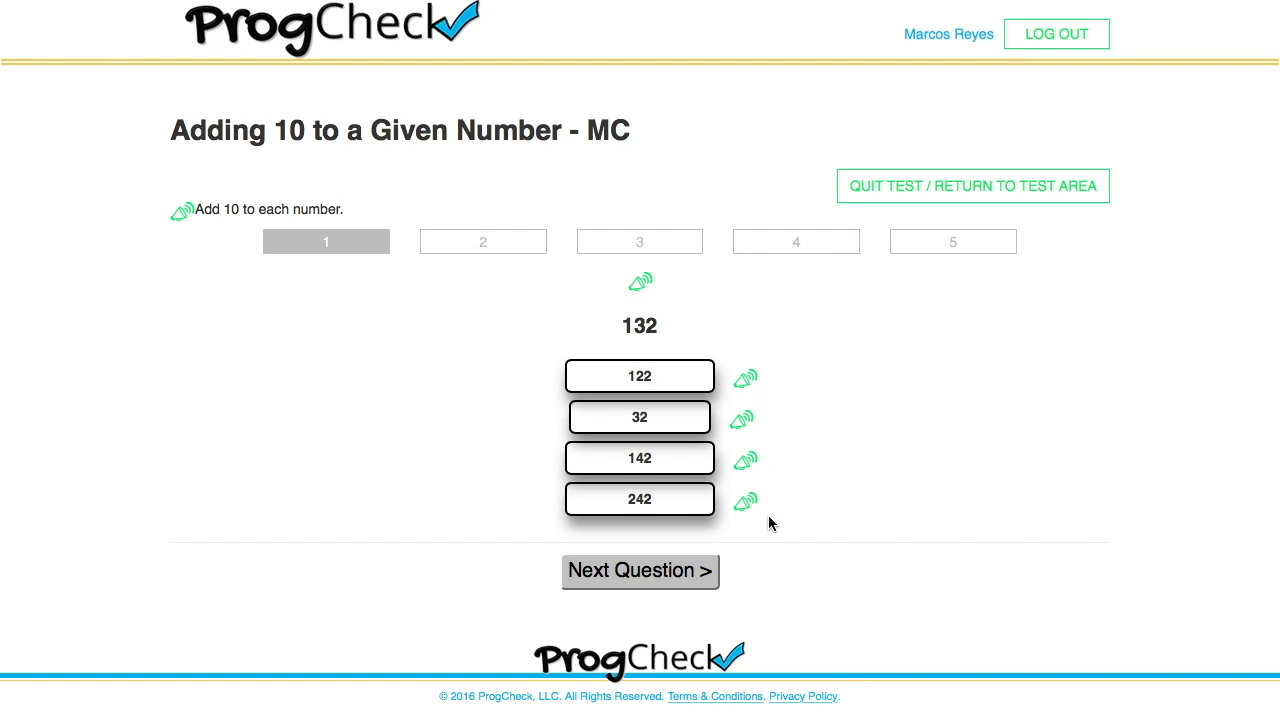
click(660, 378)
click(603, 570)
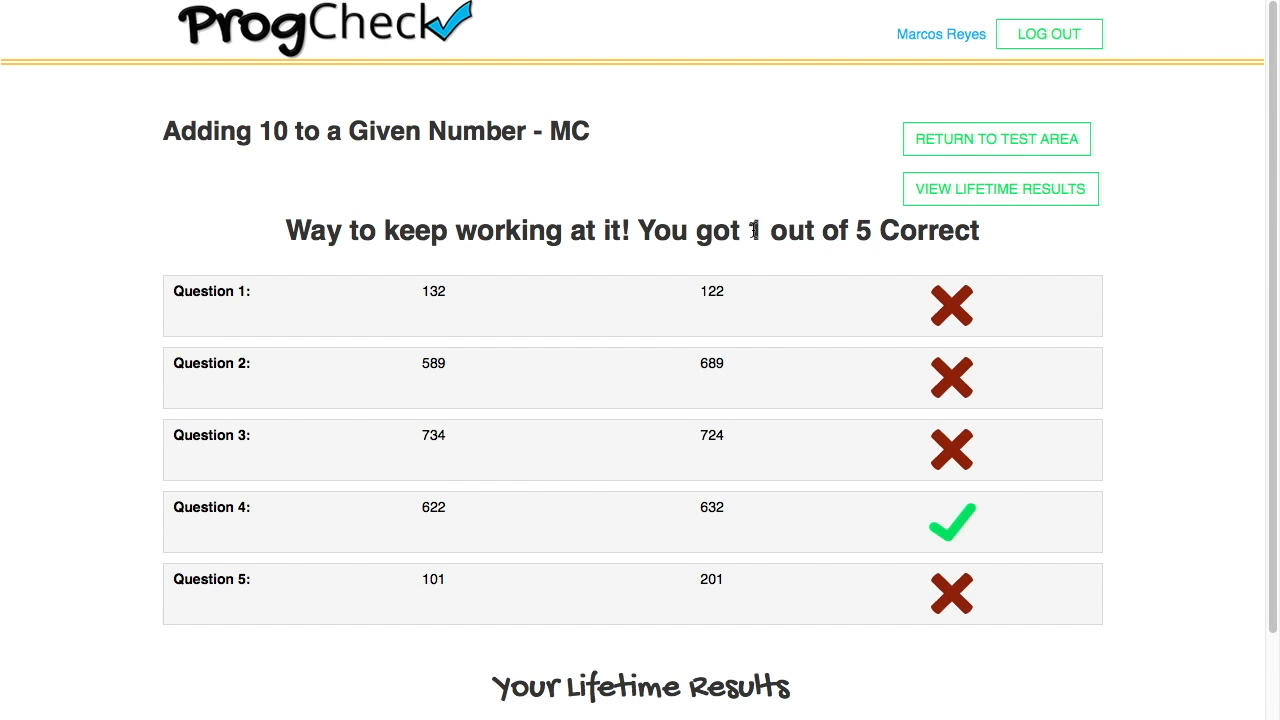
drag(754, 230, 986, 240)
click(983, 259)
click(951, 308)
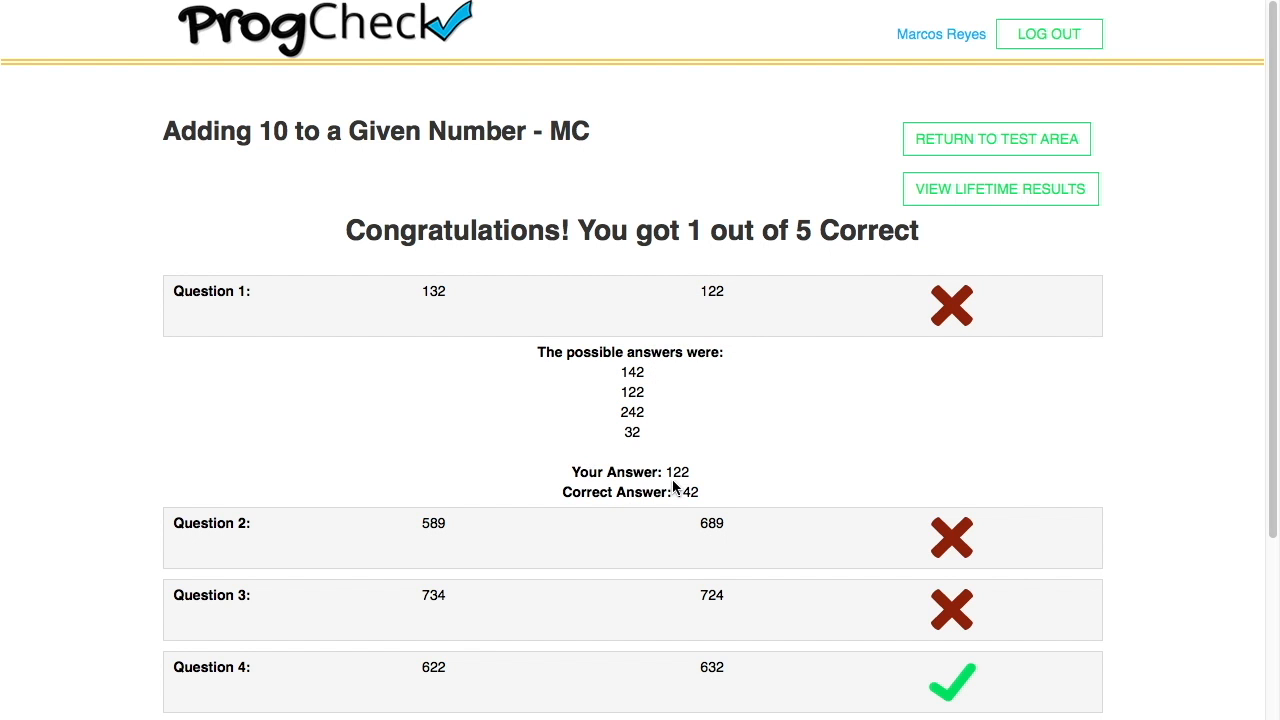
scroll(880, 437, down, 5)
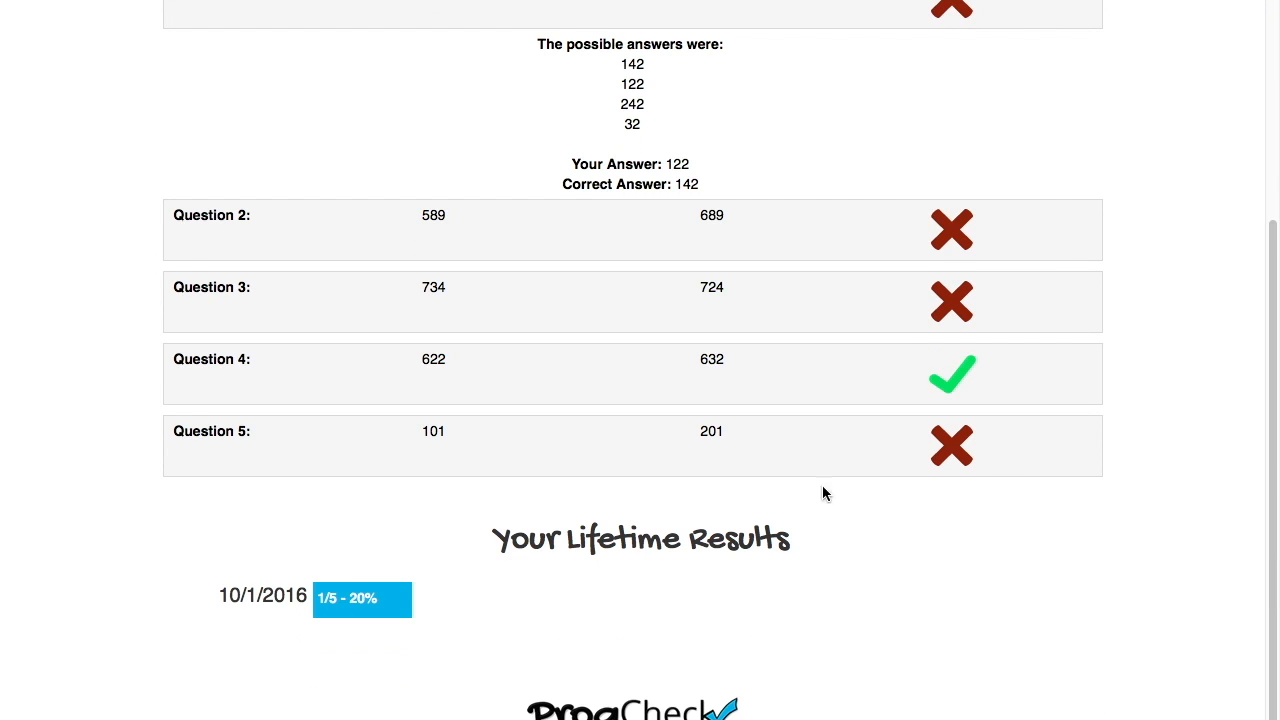
scroll(1052, 538, up, 1)
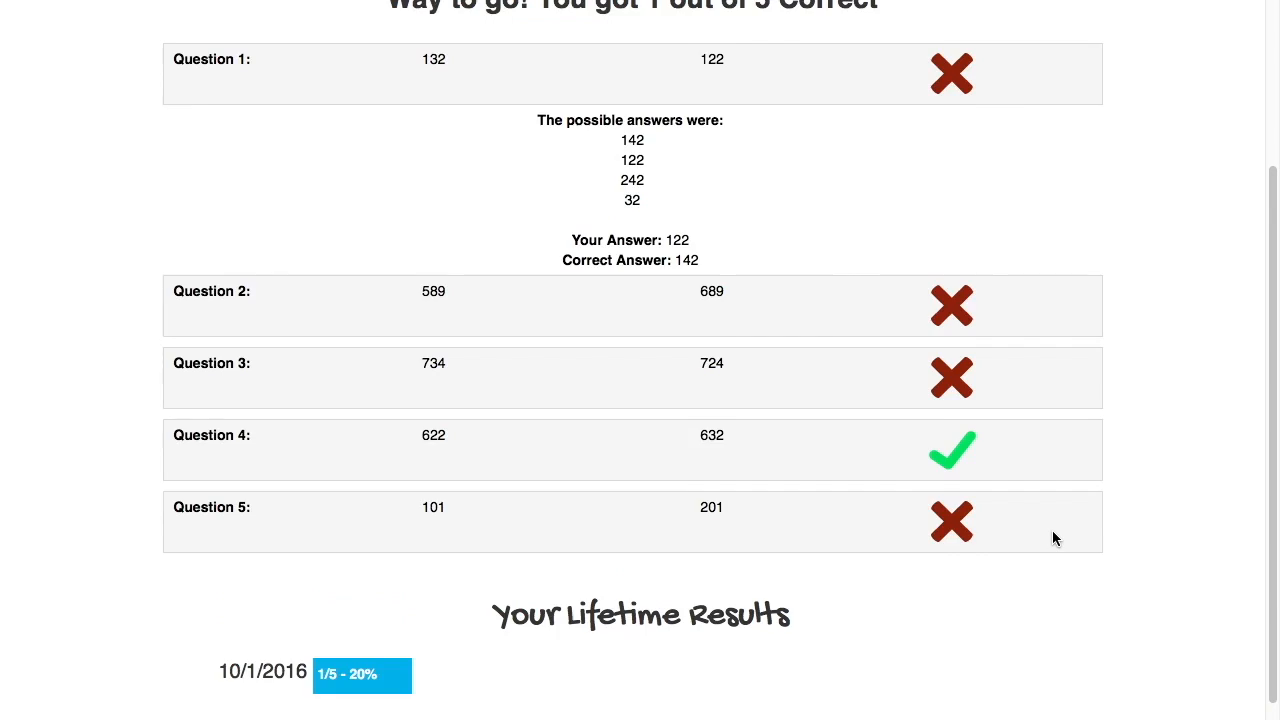
scroll(1052, 538, up, 3)
click(946, 137)
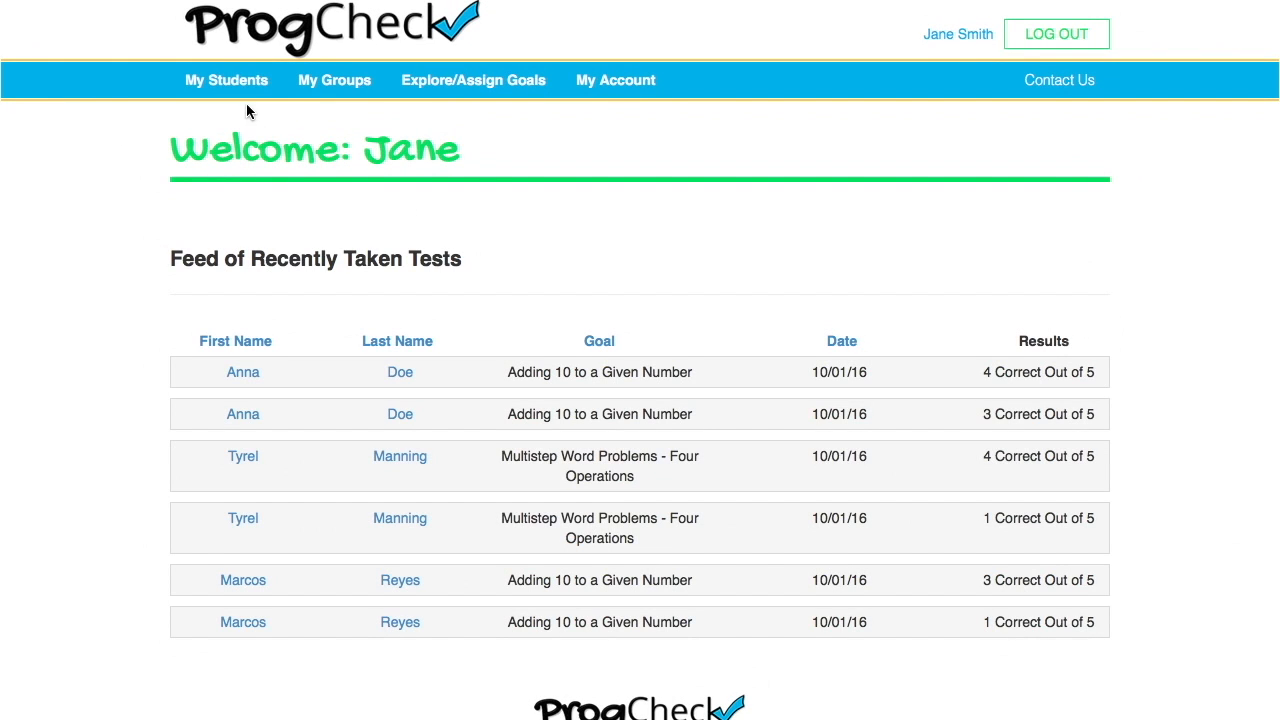
- Open the grade 1 student's Adding 10 to a Given Number goal details and view the lifetime results graph
click(232, 87)
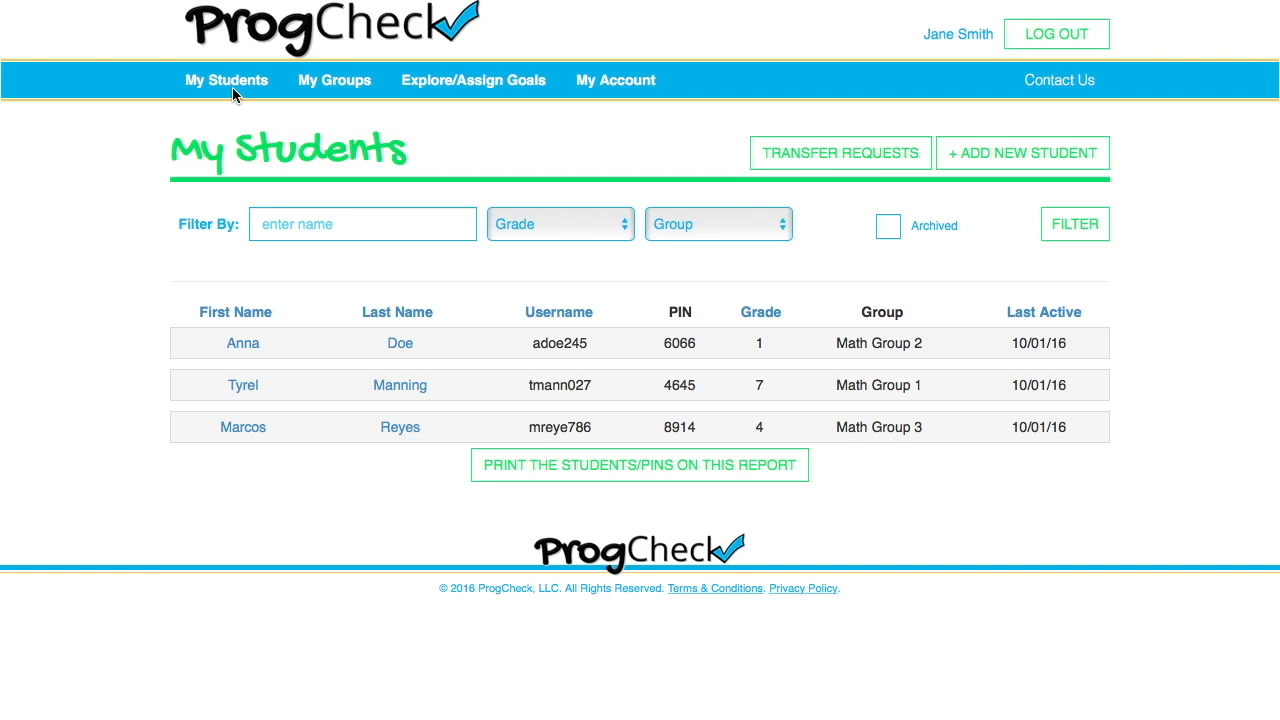
click(243, 345)
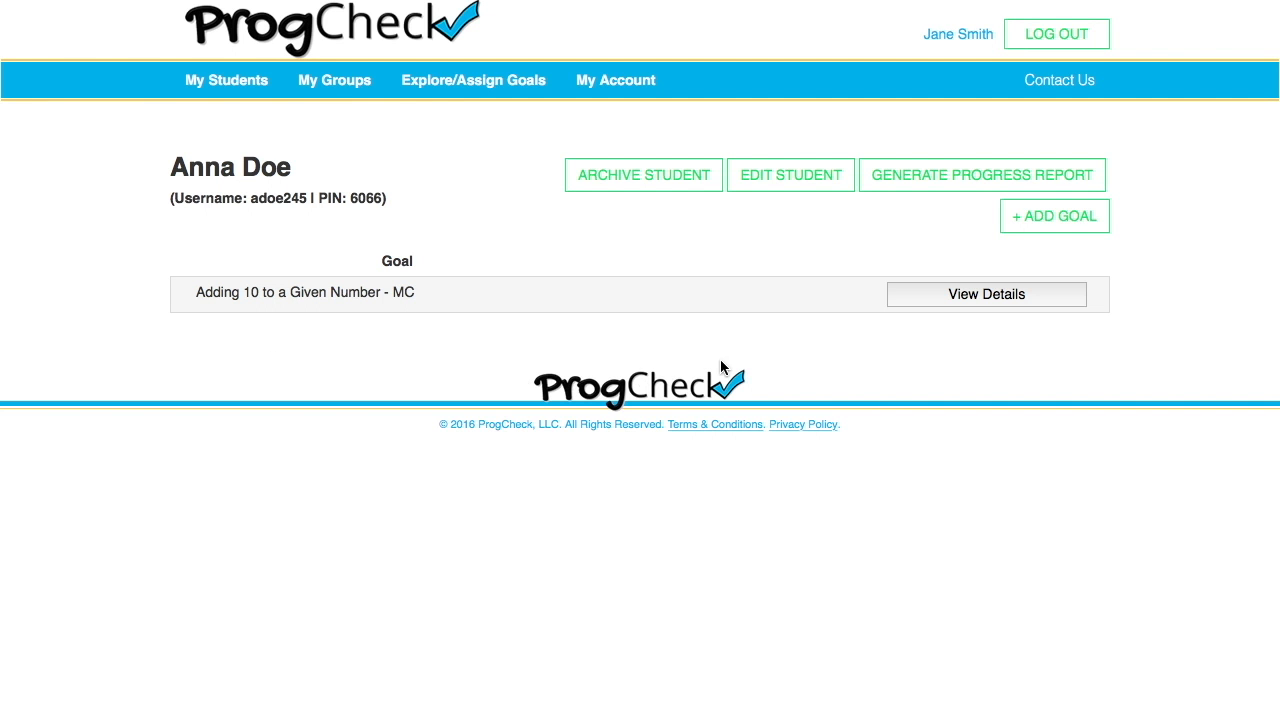
click(975, 297)
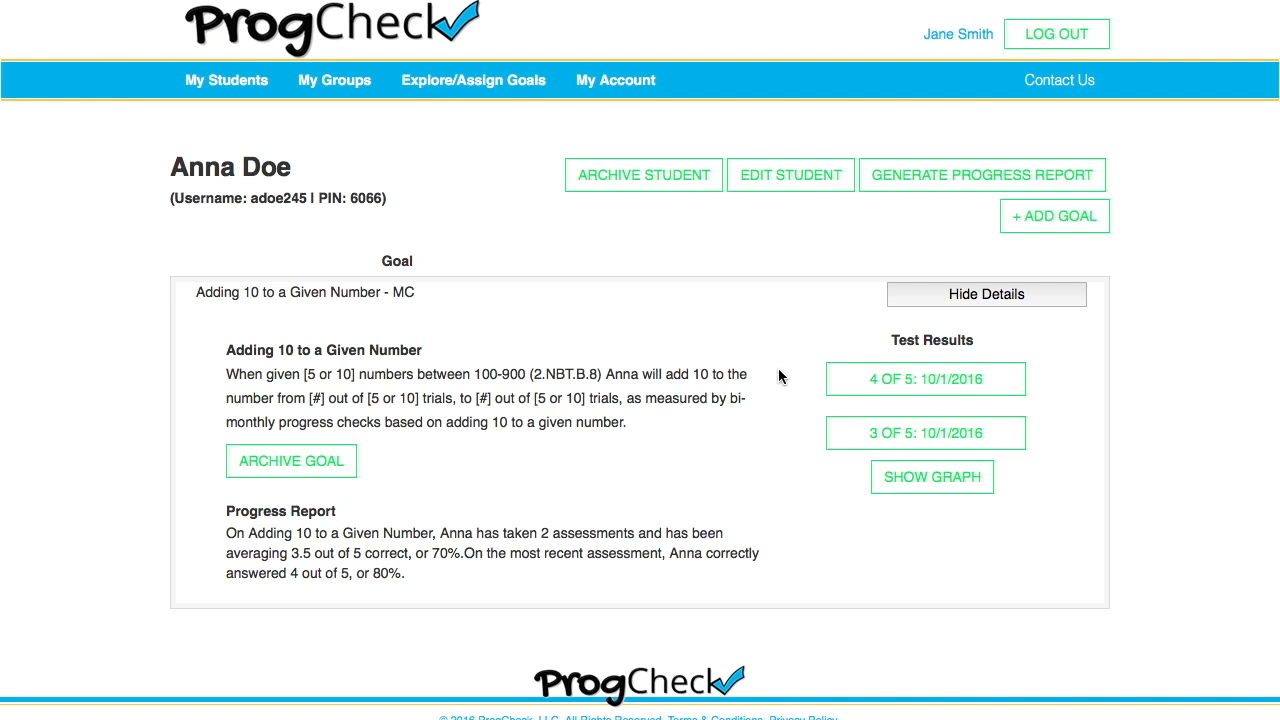
click(906, 485)
click(900, 51)
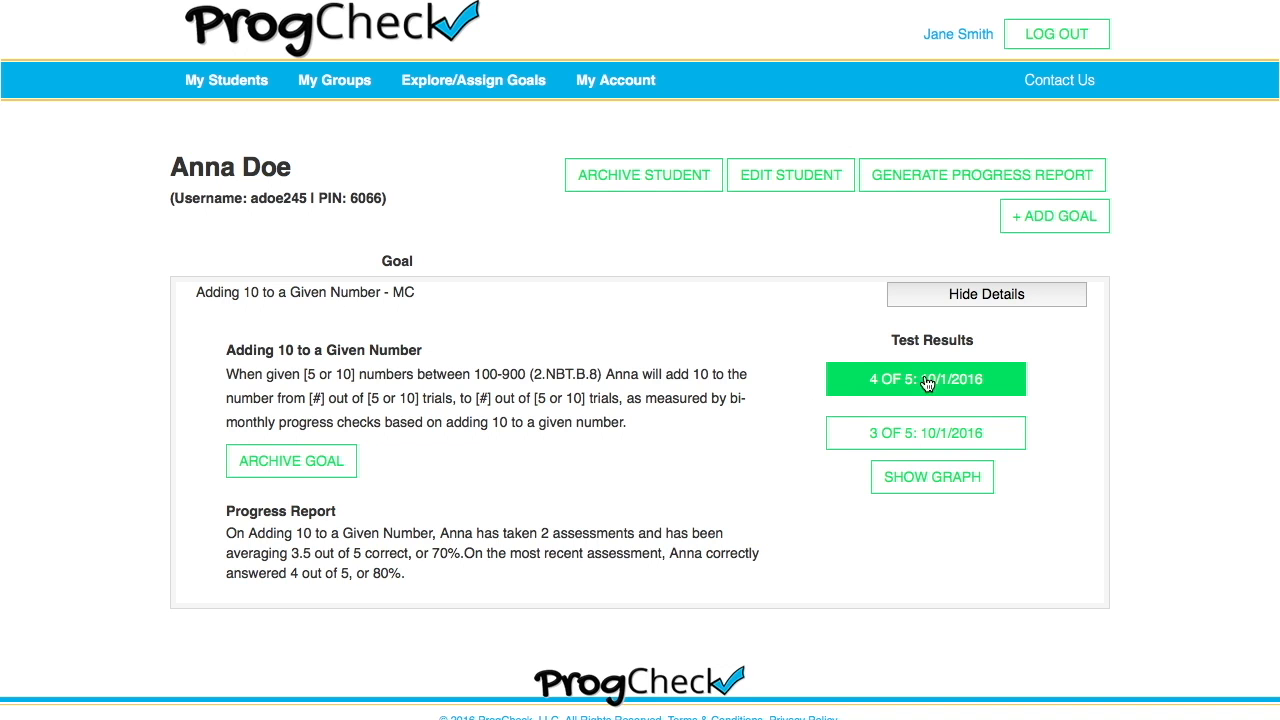
- Inspect the 4 of 5 test's details, including Question 1's answer choices, then return to the student
click(1001, 378)
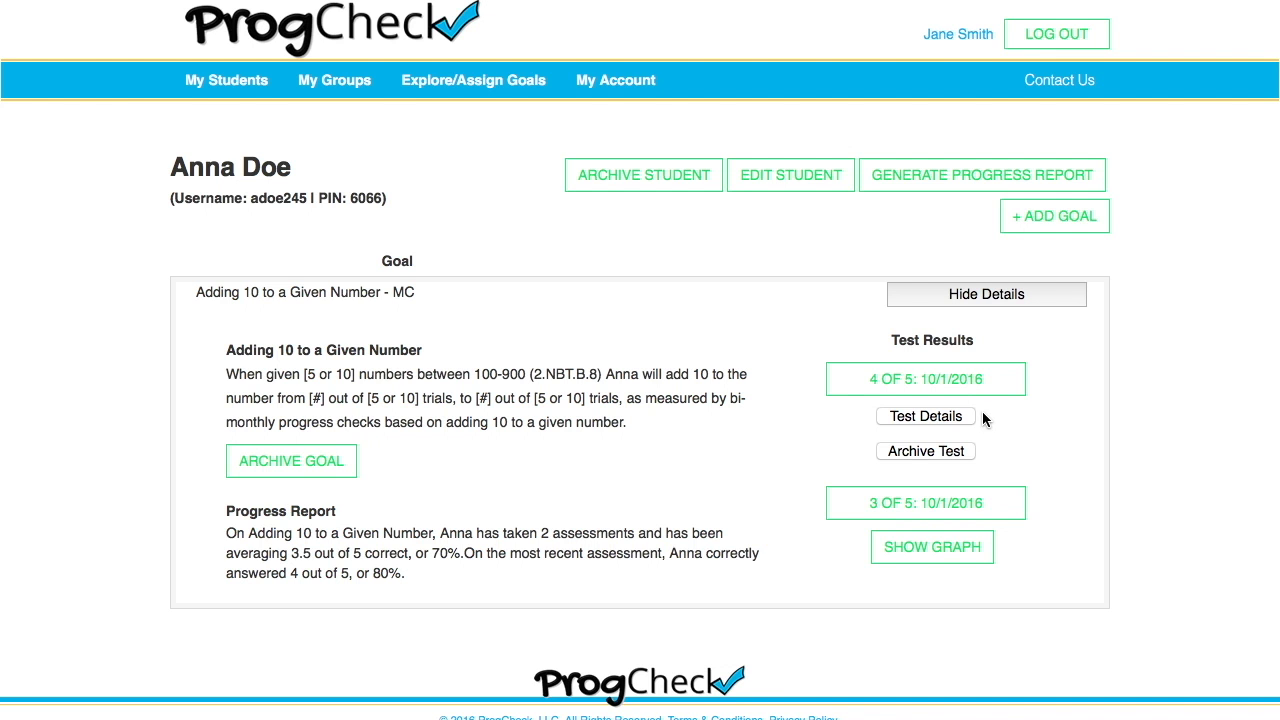
click(943, 418)
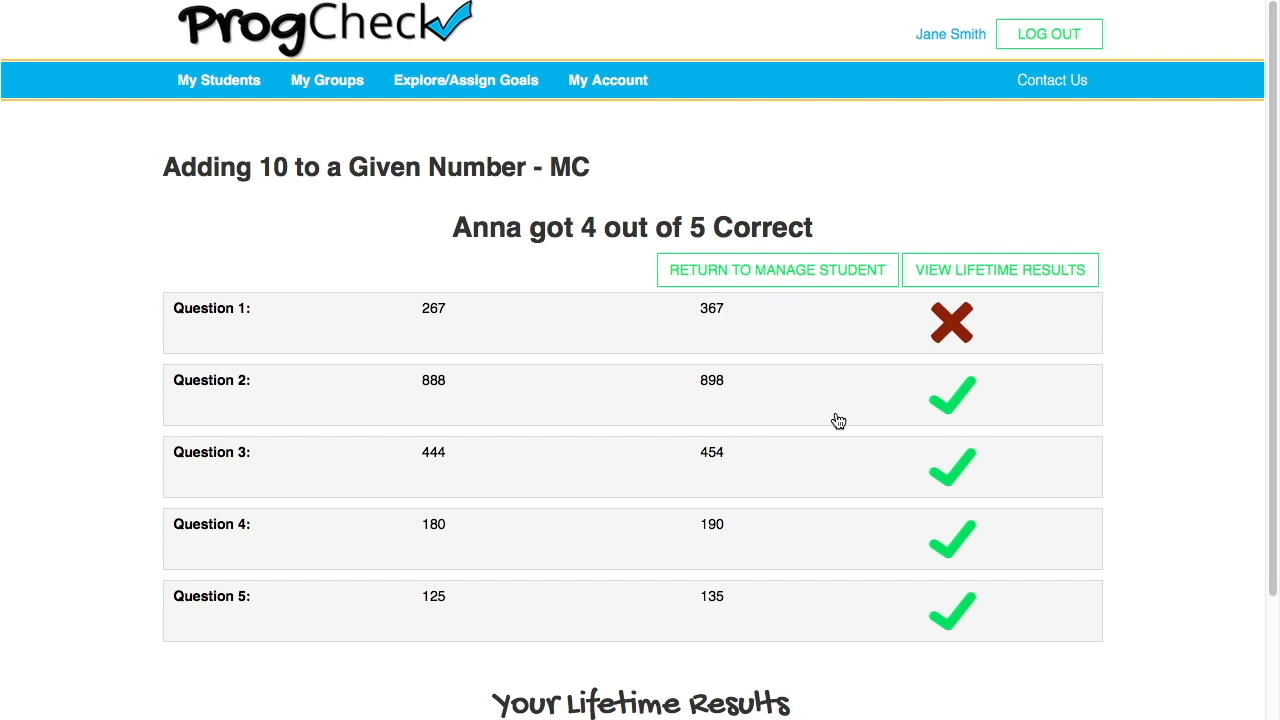
click(752, 316)
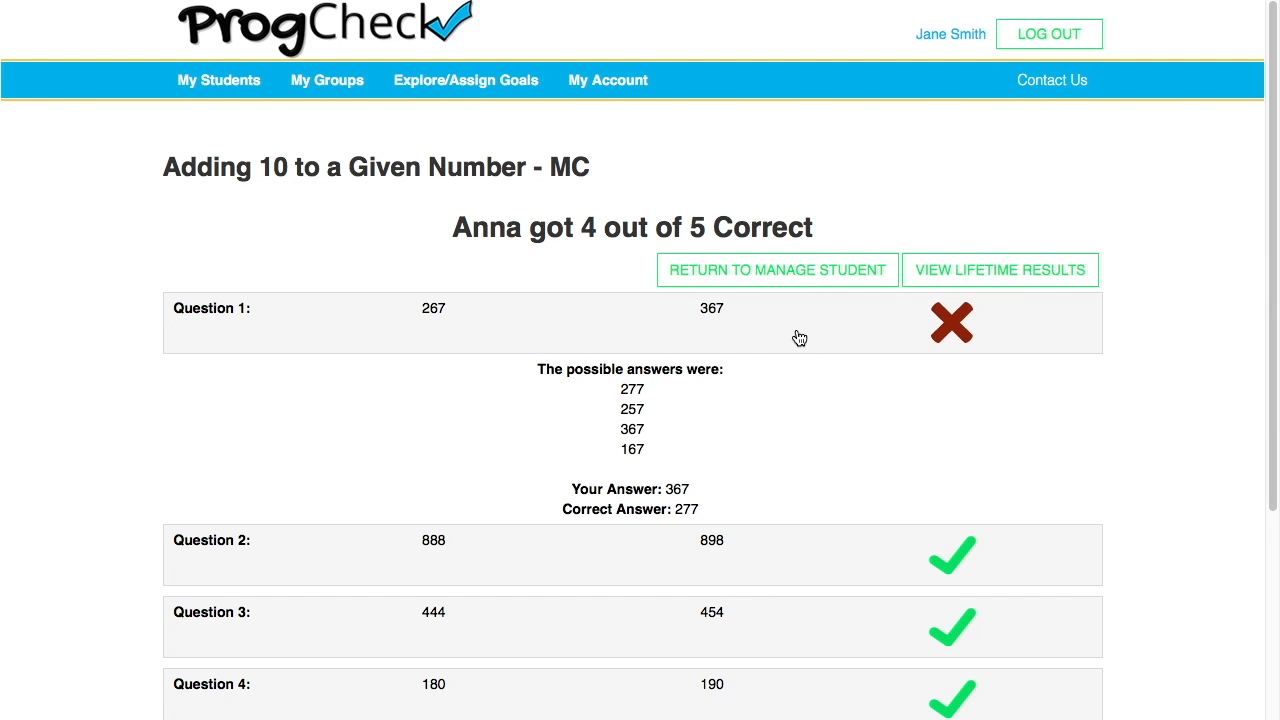
click(786, 279)
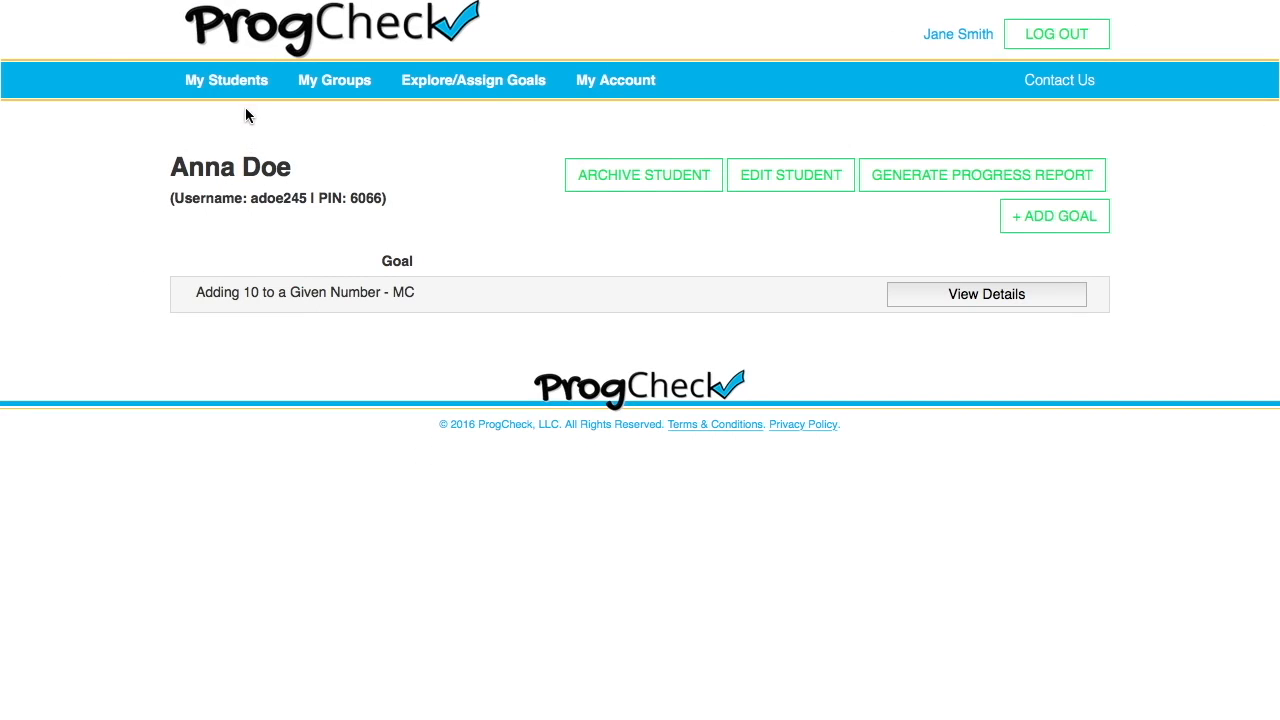
- Generate the grade 7 student's Multistep Word Problems progress report and open its print dialog
click(244, 95)
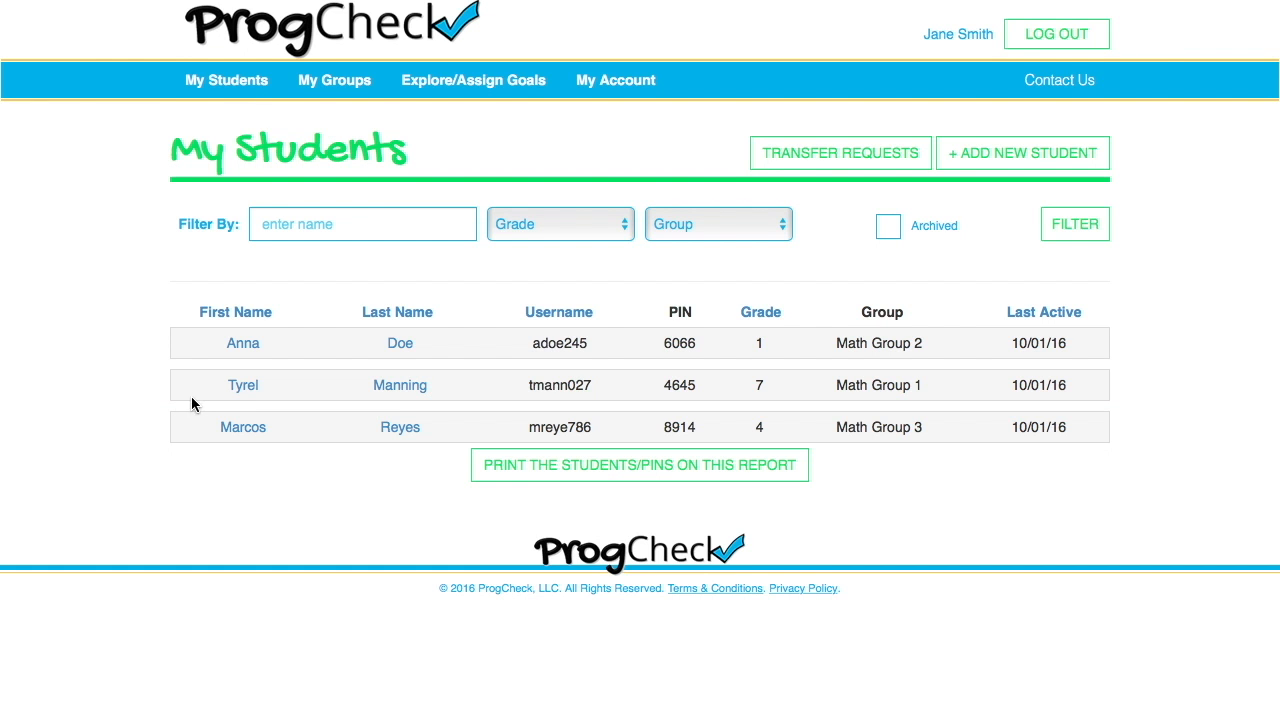
click(245, 388)
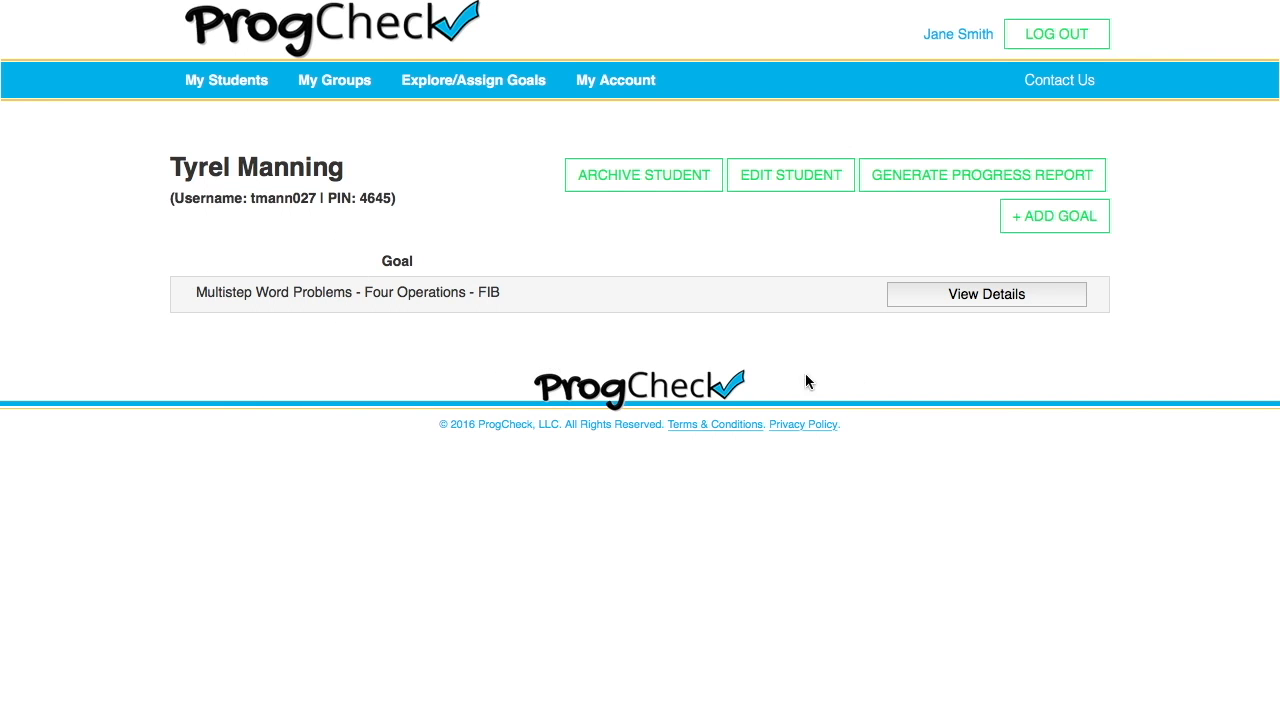
click(1057, 180)
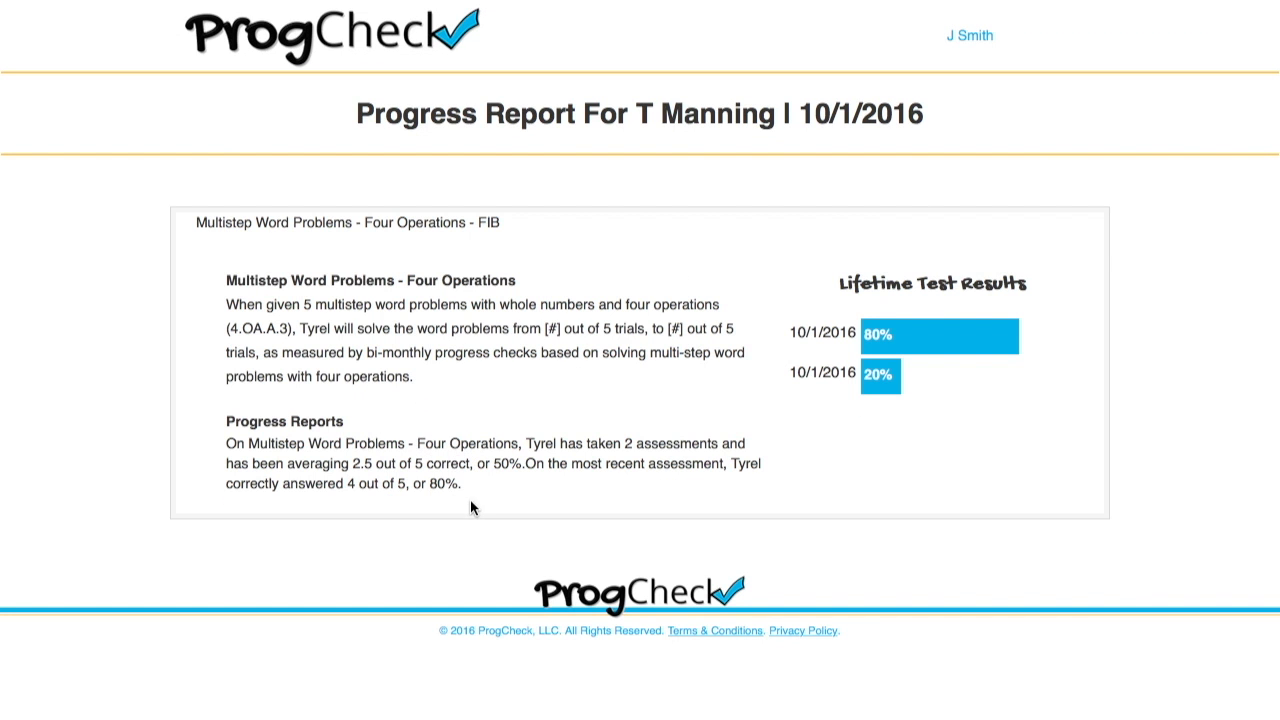
right_click(547, 313)
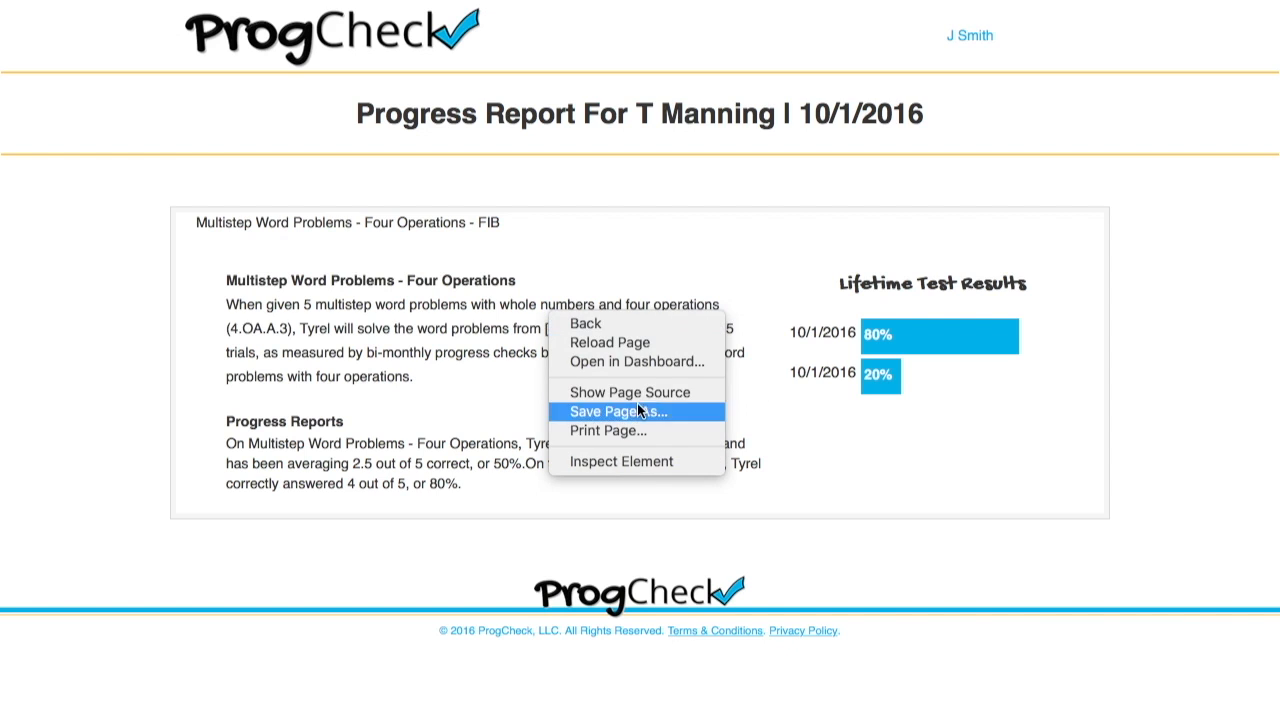
click(641, 432)
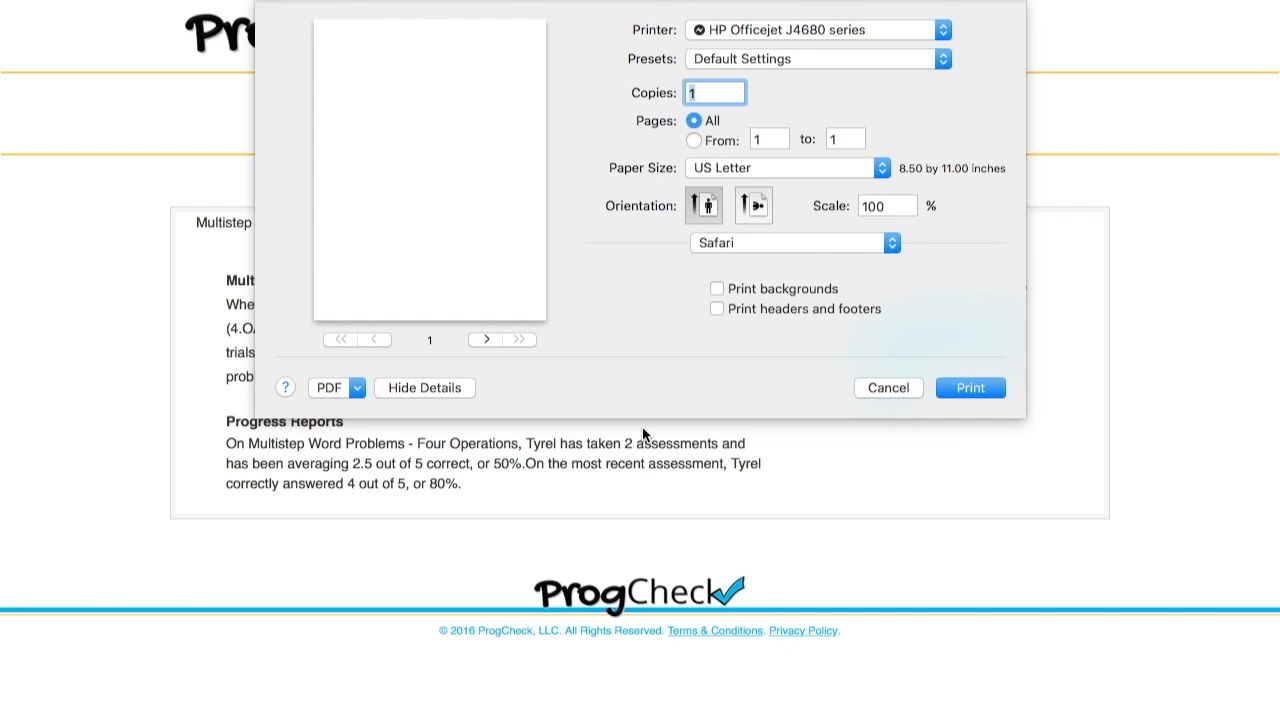